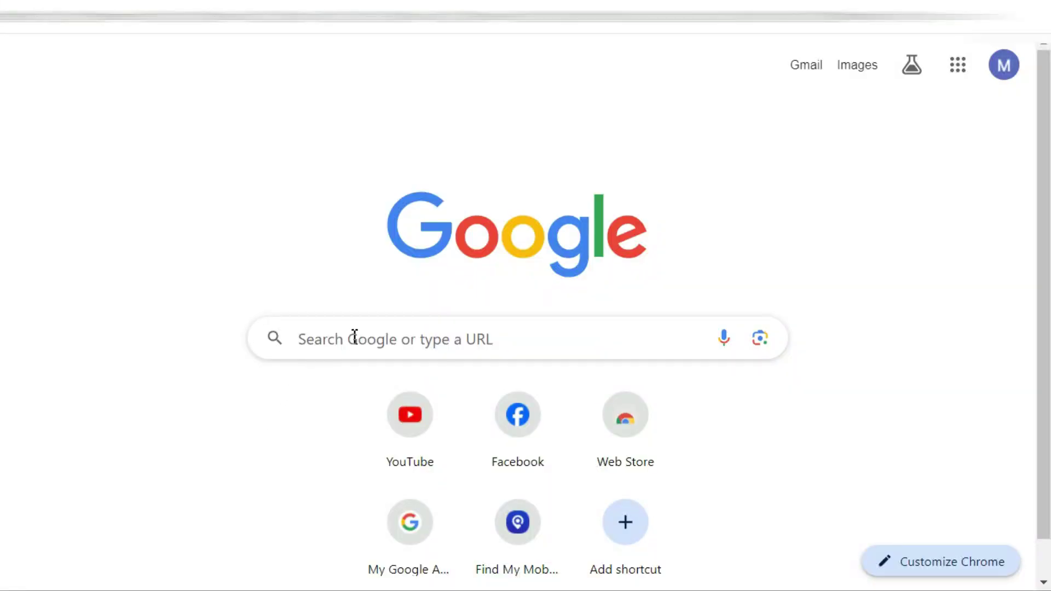
Search Google for 'fooocus colab' using the history suggestion.
left_click(355, 337)
left_click(342, 395)
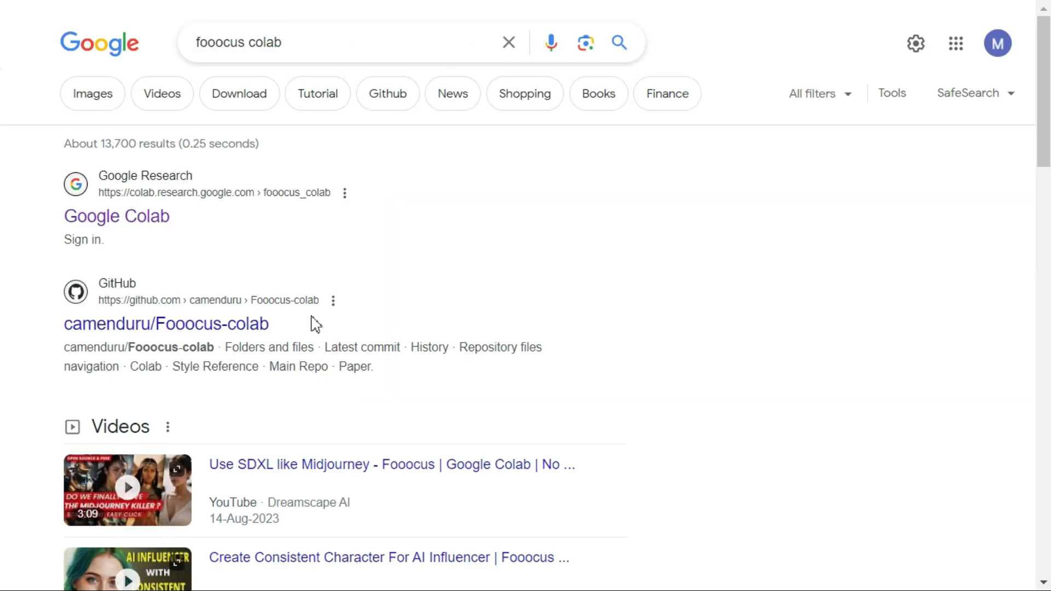
Open the Colab notebook, run its cell despite the warning, and highlight the 'App started successful' output.
left_click(154, 228)
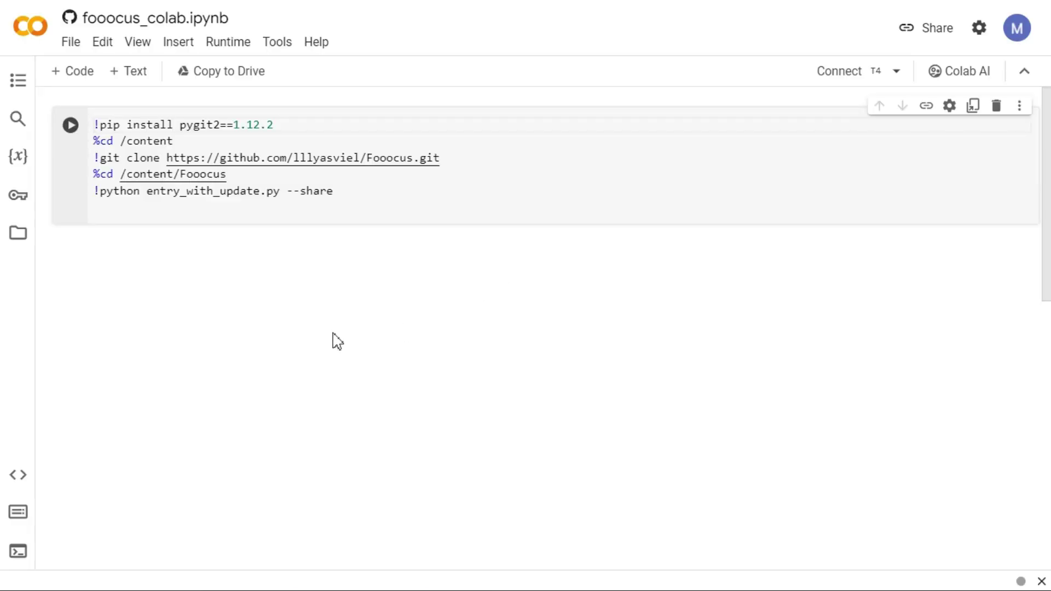
left_click(71, 126)
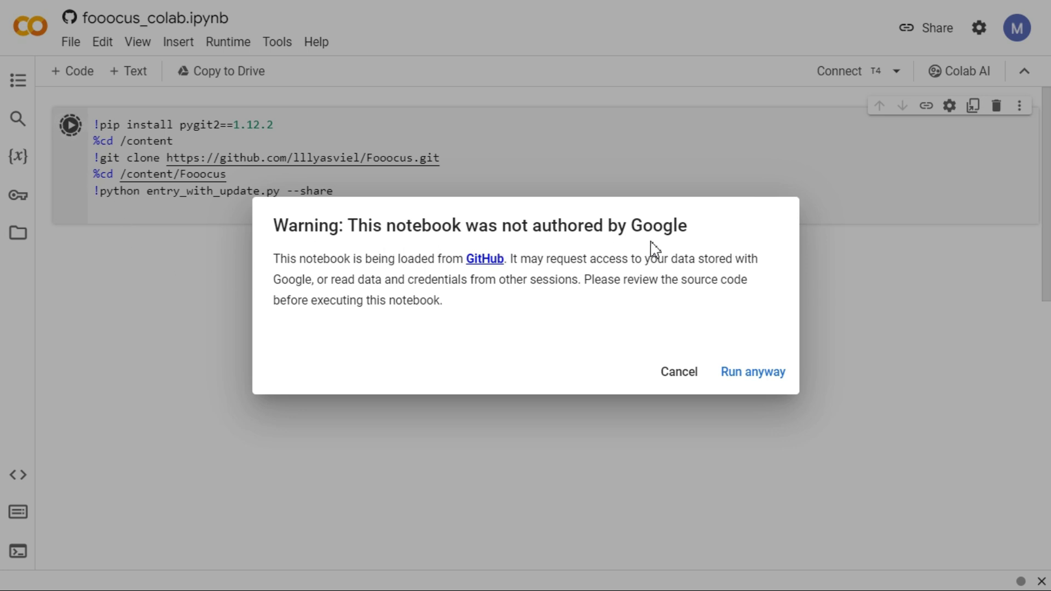
left_click(751, 384)
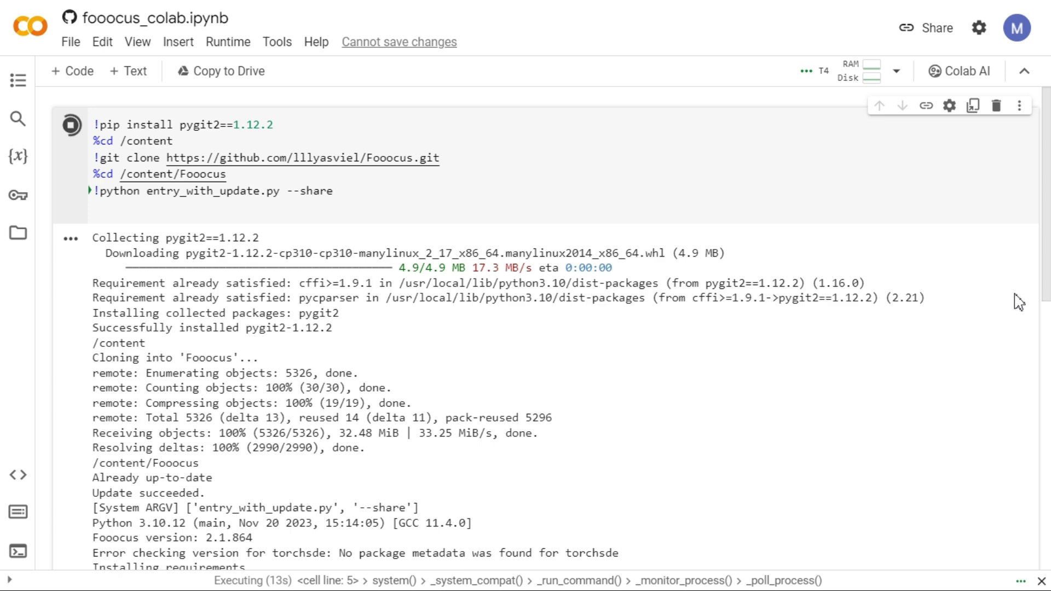
scroll(1018, 301, "down", 2)
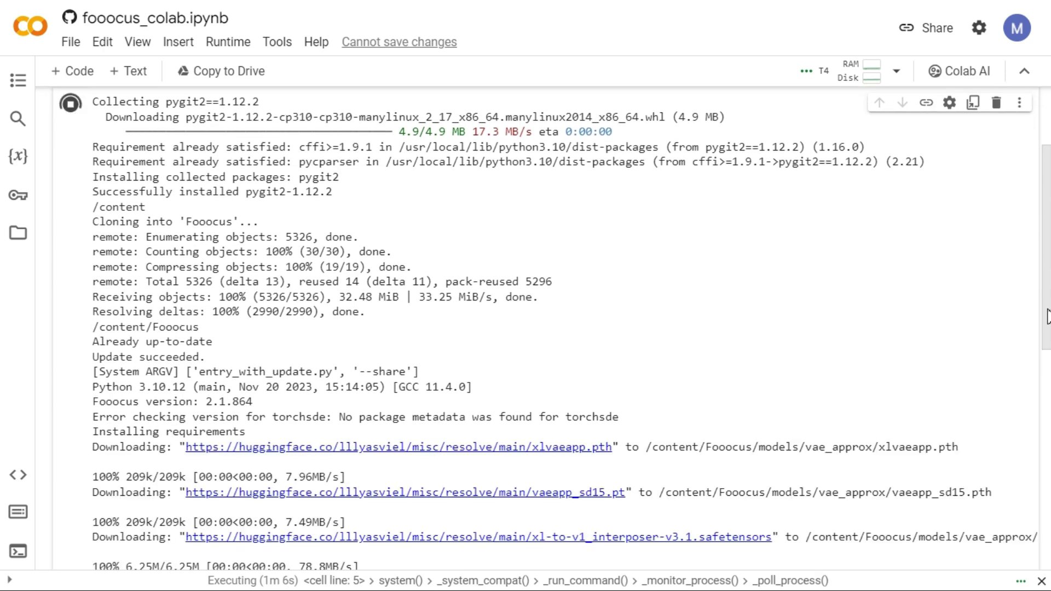
scroll(1047, 316, "down", 4)
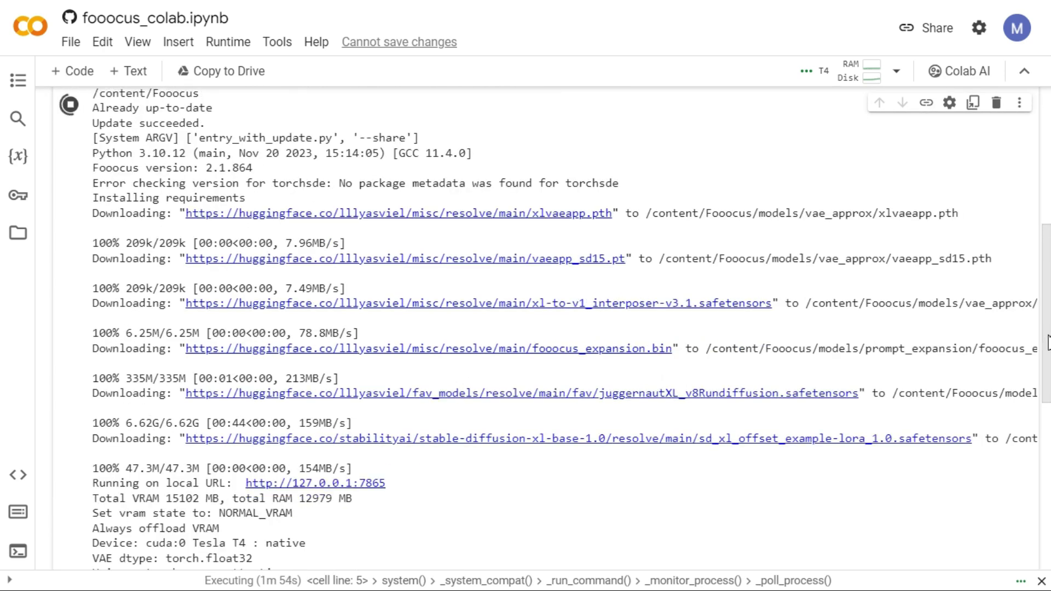
scroll(1047, 328, "down", 3)
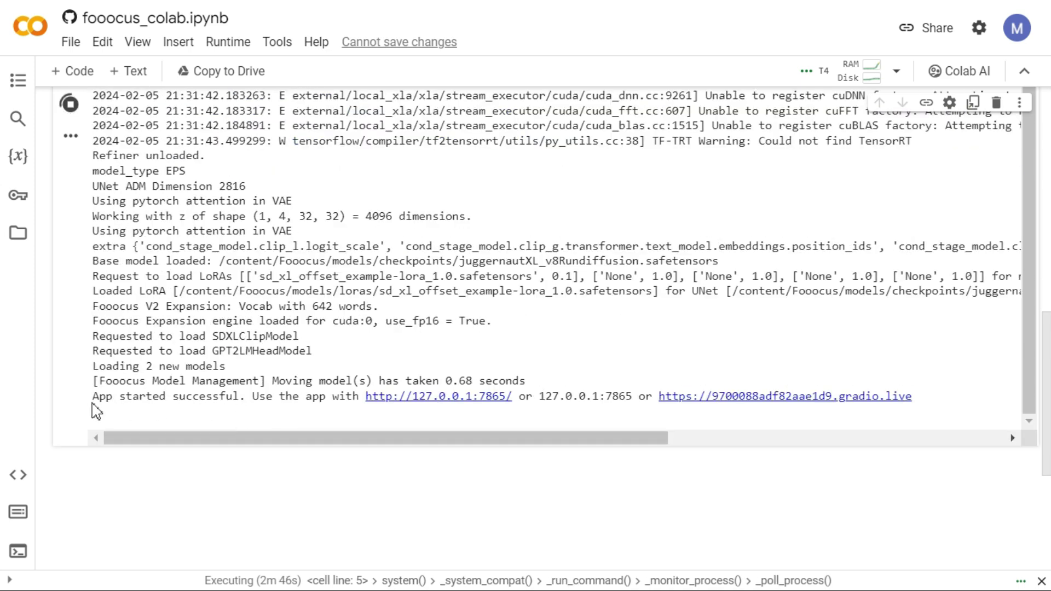
left_click_drag(92, 401, 245, 405)
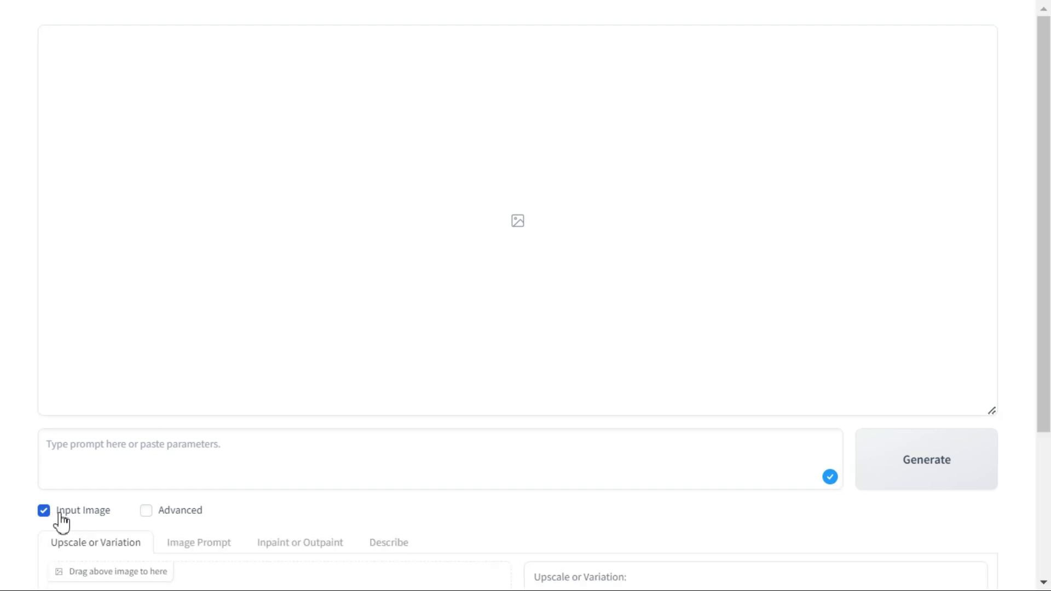
Open the Inpaint or Outpaint options for the input image and set Method to Modify Content.
scroll(688, 407, "down", 4)
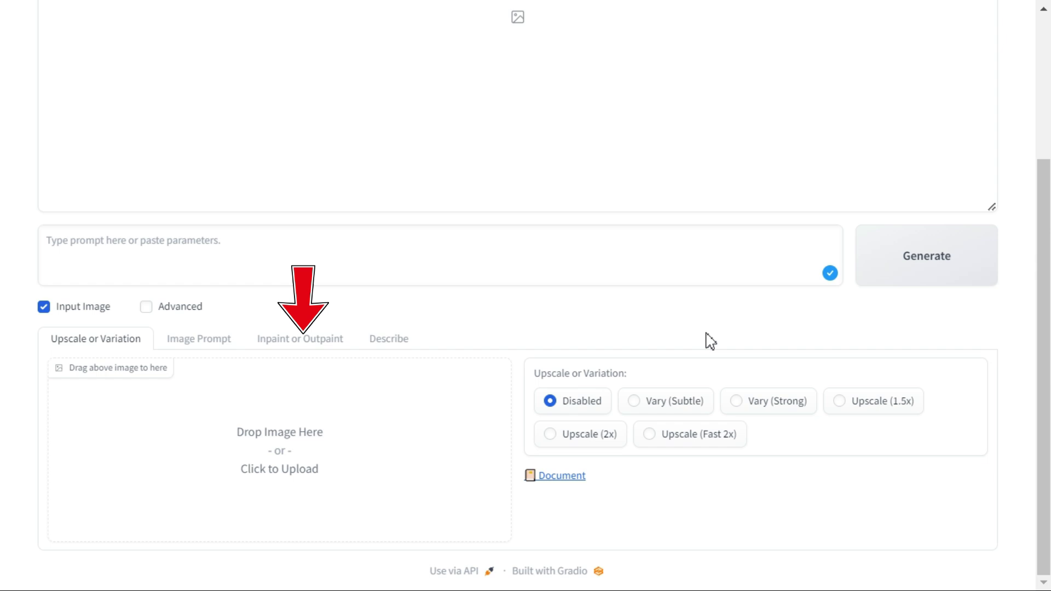
left_click(301, 341)
scroll(302, 348, "down", 4)
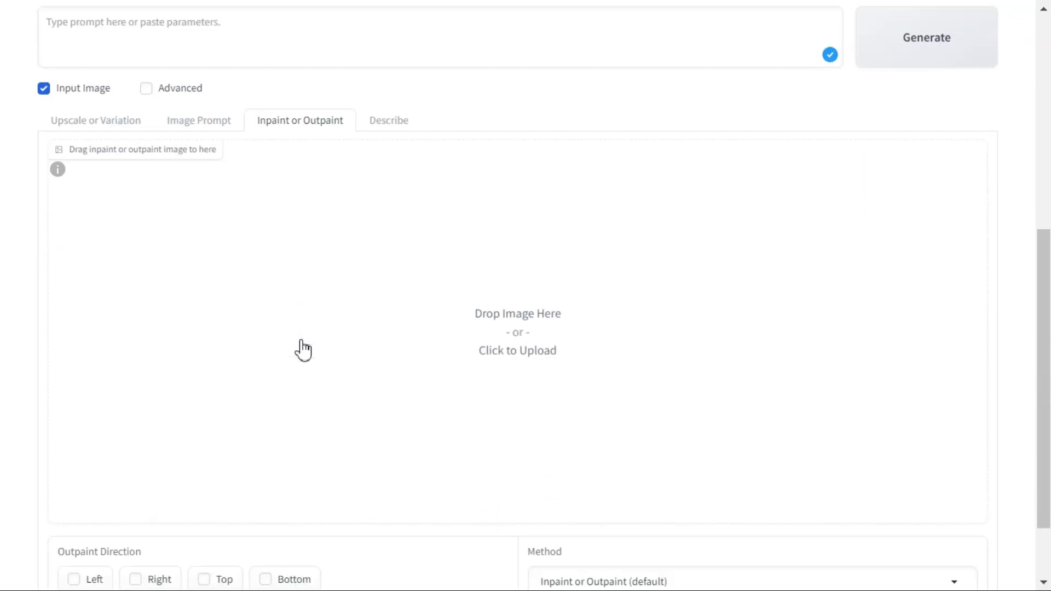
scroll(711, 364, "down", 2)
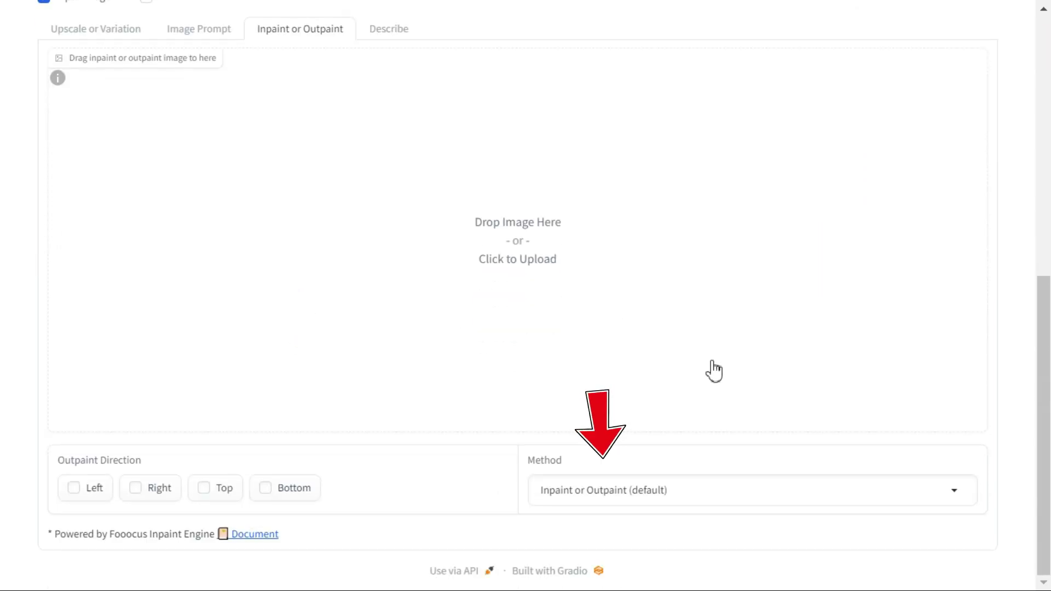
left_click(954, 498)
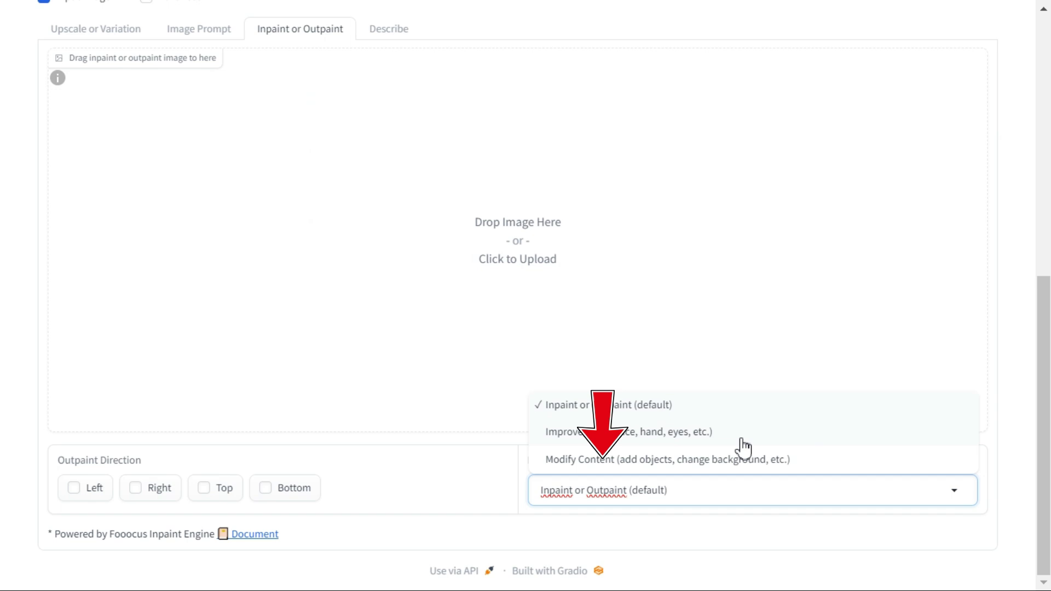
left_click(593, 462)
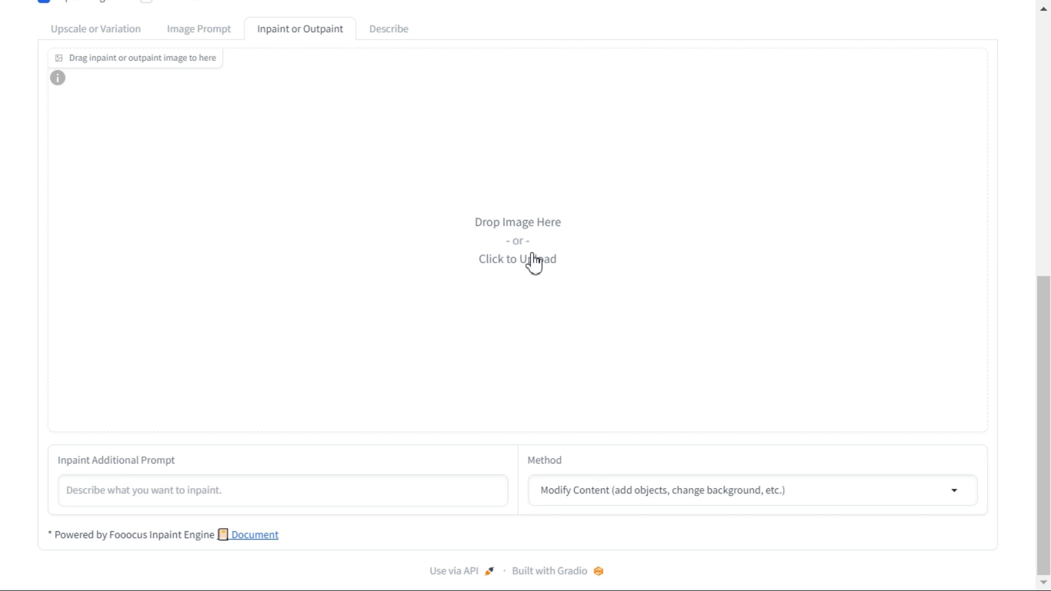
Load image 32, the man's portrait, and enter 'White Coat' as the inpaint prompt.
left_click(534, 262)
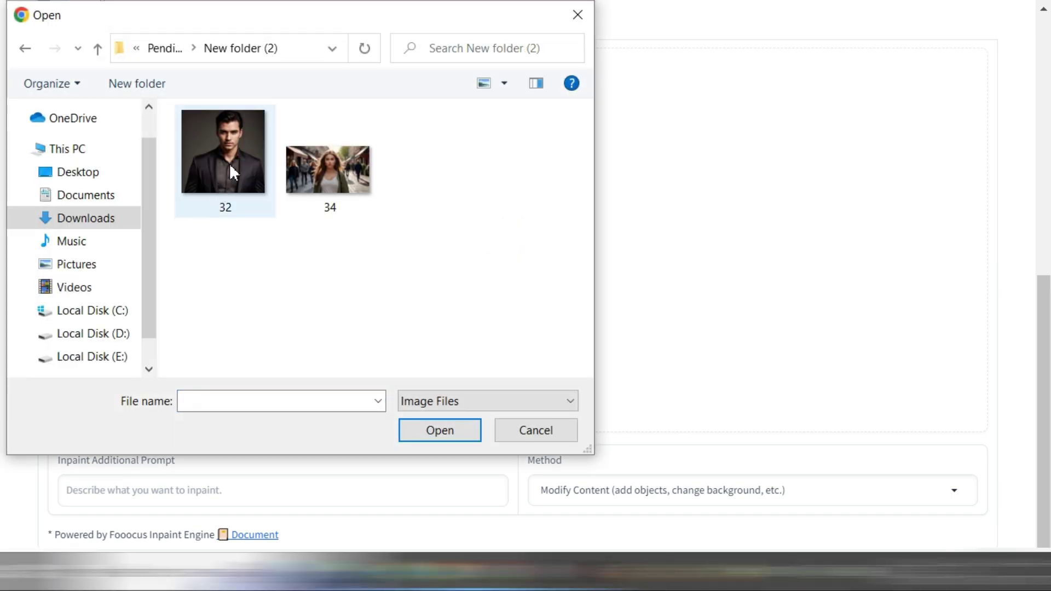
double_click(229, 164)
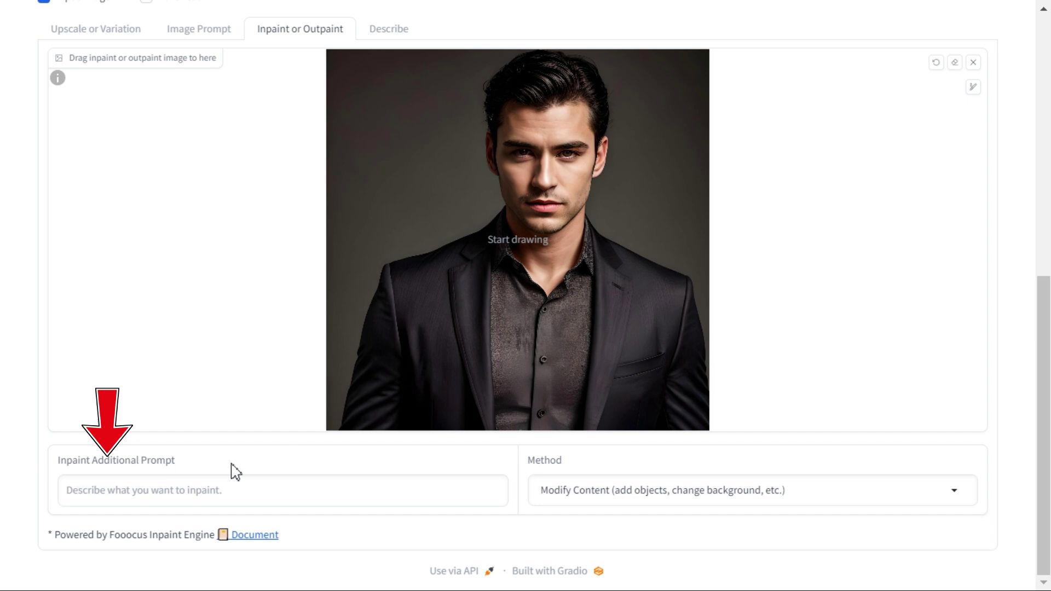
left_click(205, 490)
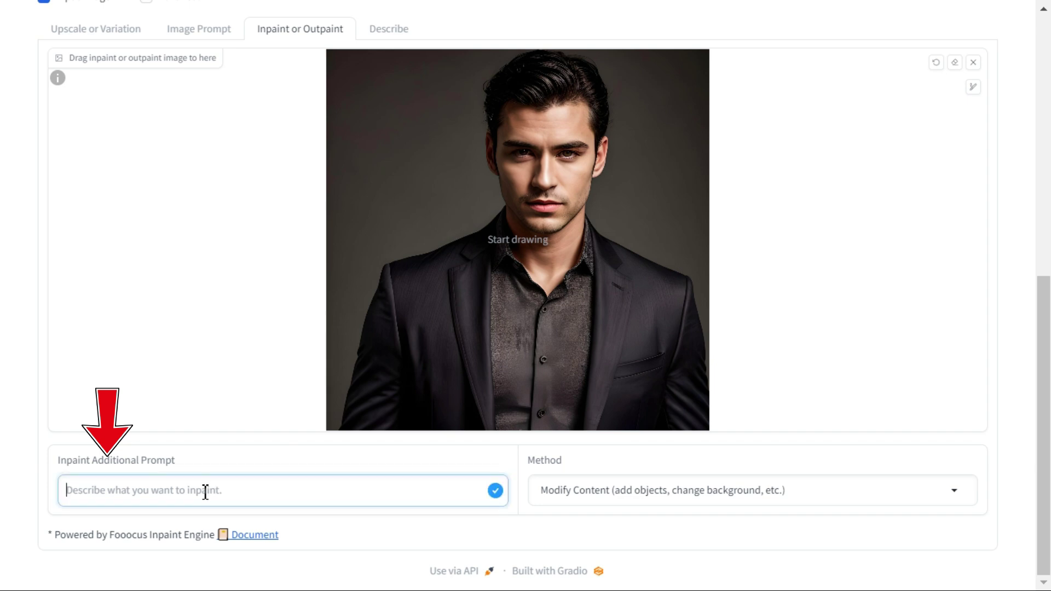
type("White Coat")
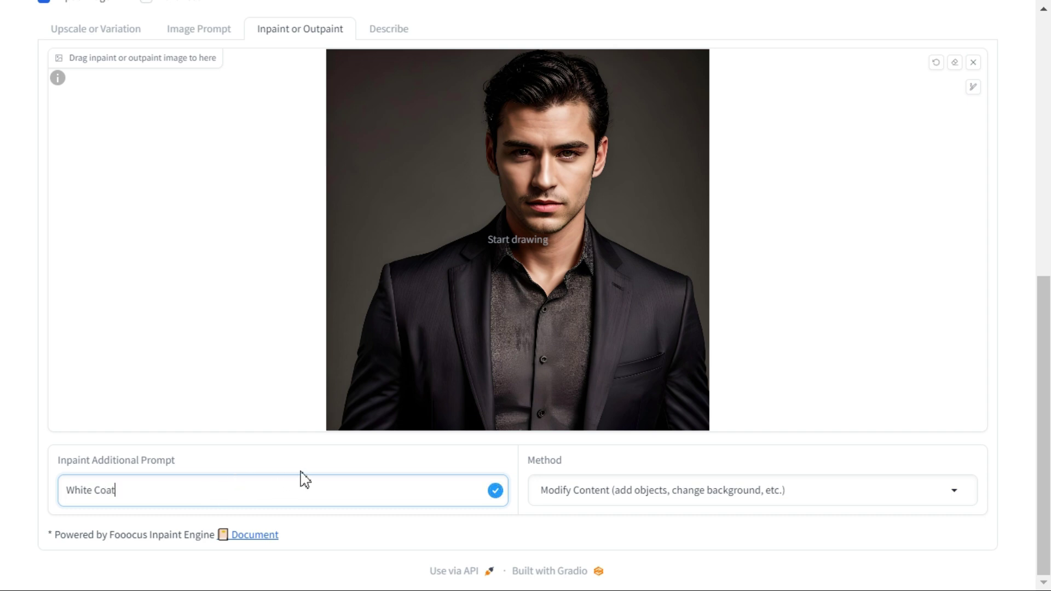
Enlarge the mask brush and paint over the man's dark suit.
left_click(973, 89)
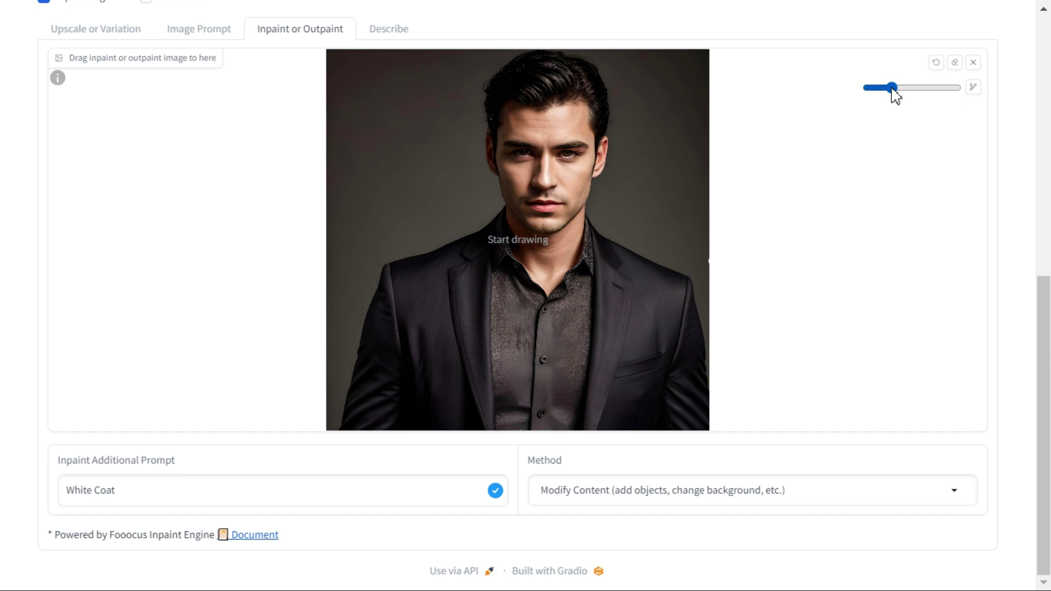
left_click_drag(891, 96, 910, 97)
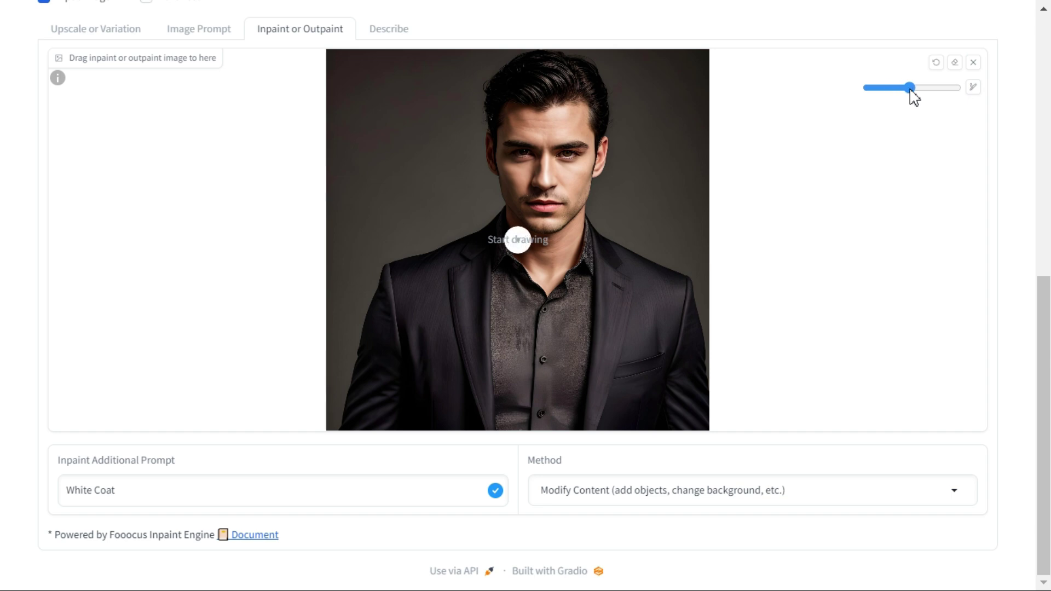
mouse_move(495, 211)
left_mouse_down()
mouse_move(501, 240)
mouse_move(400, 265)
mouse_move(355, 423)
mouse_move(344, 421)
mouse_move(397, 424)
mouse_move(387, 352)
mouse_move(364, 391)
mouse_move(492, 255)
mouse_move(564, 289)
mouse_move(591, 233)
mouse_move(665, 279)
mouse_move(708, 422)
mouse_move(677, 318)
mouse_move(592, 401)
mouse_move(638, 305)
mouse_move(624, 292)
mouse_move(666, 352)
mouse_move(633, 394)
mouse_move(587, 421)
mouse_move(613, 408)
mouse_move(693, 408)
mouse_move(547, 295)
mouse_move(554, 340)
mouse_move(467, 333)
mouse_move(441, 354)
mouse_move(608, 393)
mouse_move(531, 408)
mouse_move(593, 405)
left_mouse_up()
Show the advanced settings, set Image Number to 4, and turn off Random seed.
scroll(227, 451, "up", 5)
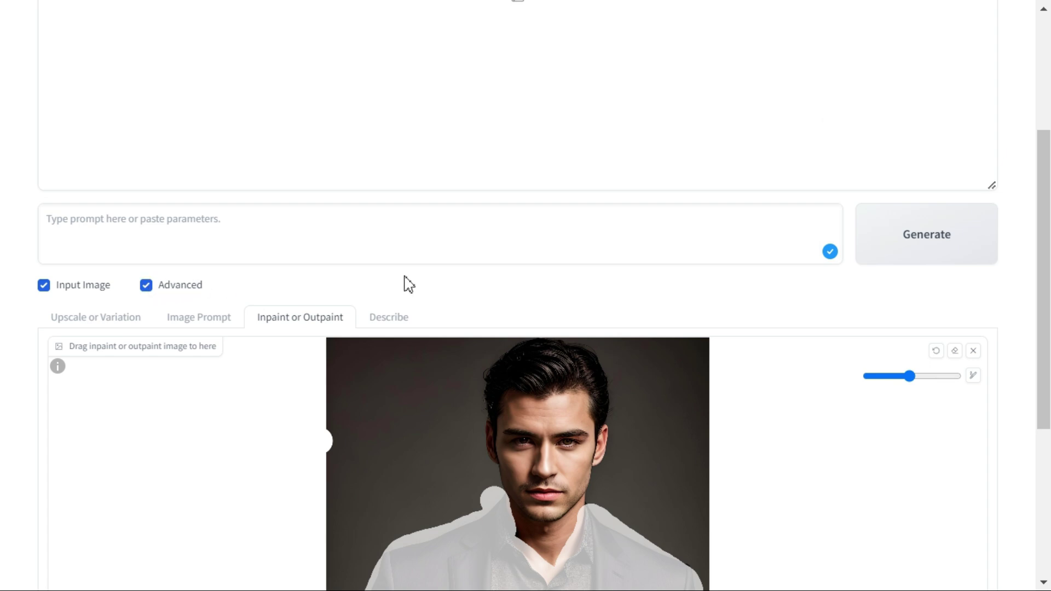
left_click_drag(1045, 258, 1047, 143)
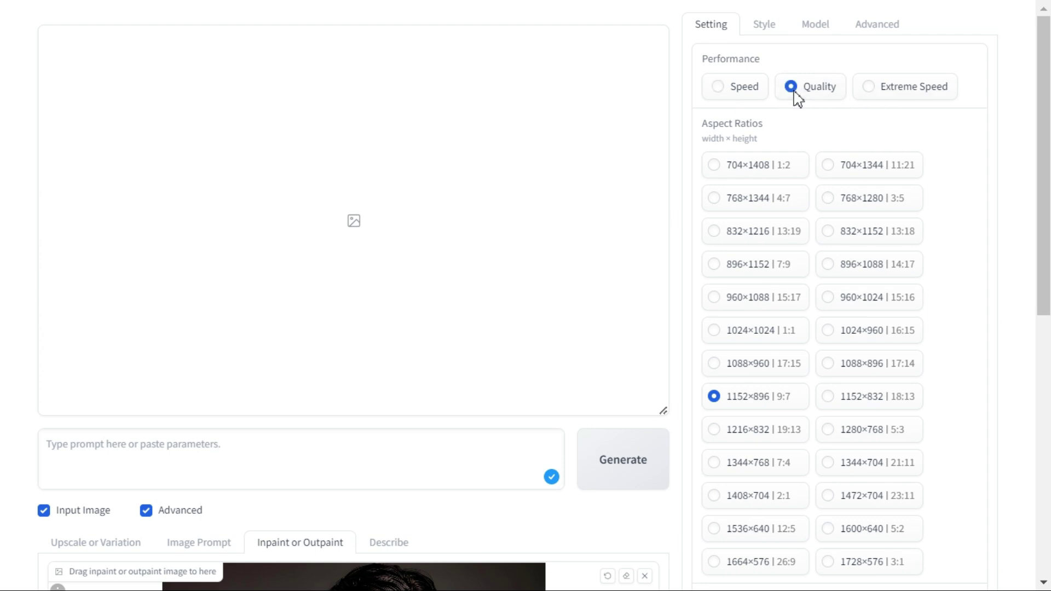
scroll(957, 251, "down", 2)
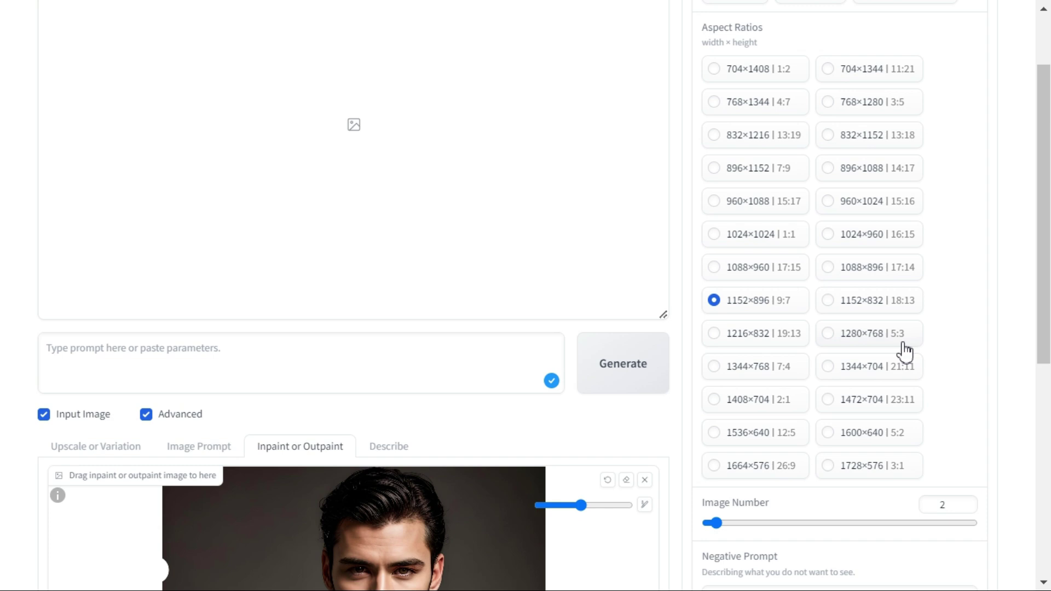
scroll(906, 352, "down", 2)
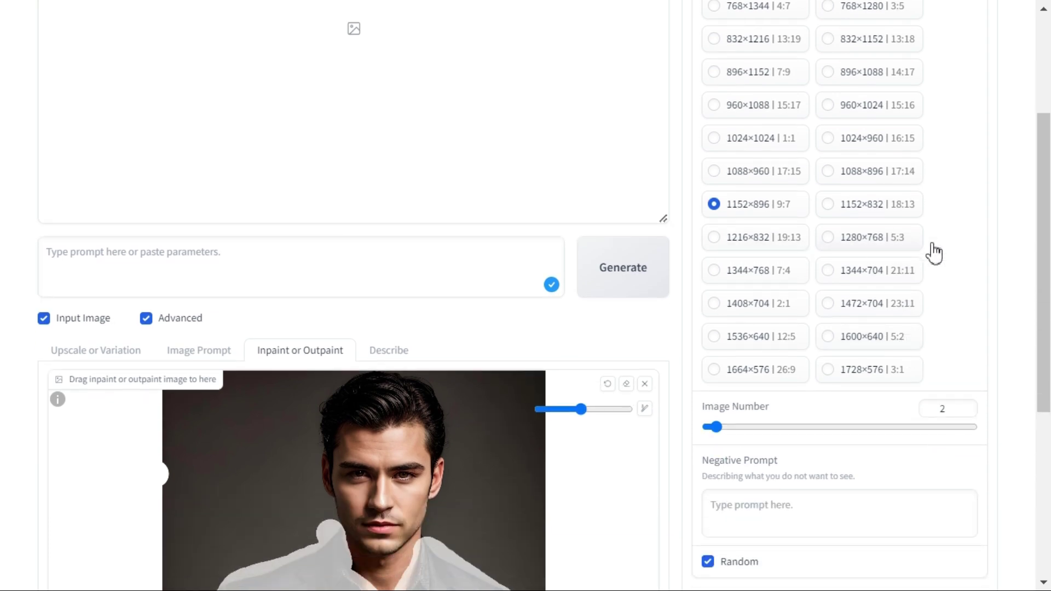
left_click_drag(1034, 313, 1025, 453)
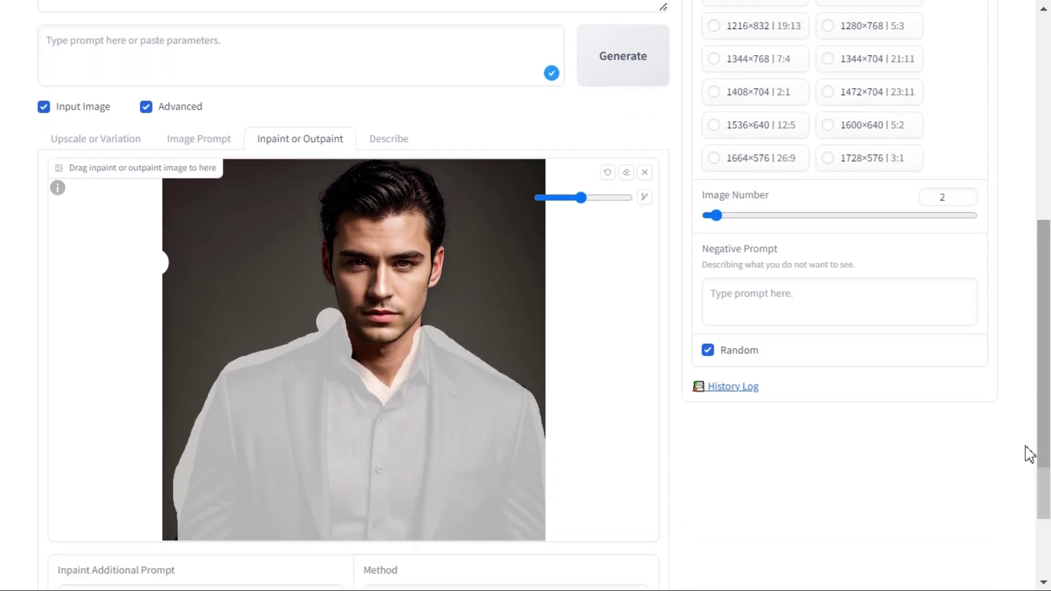
left_click(722, 218)
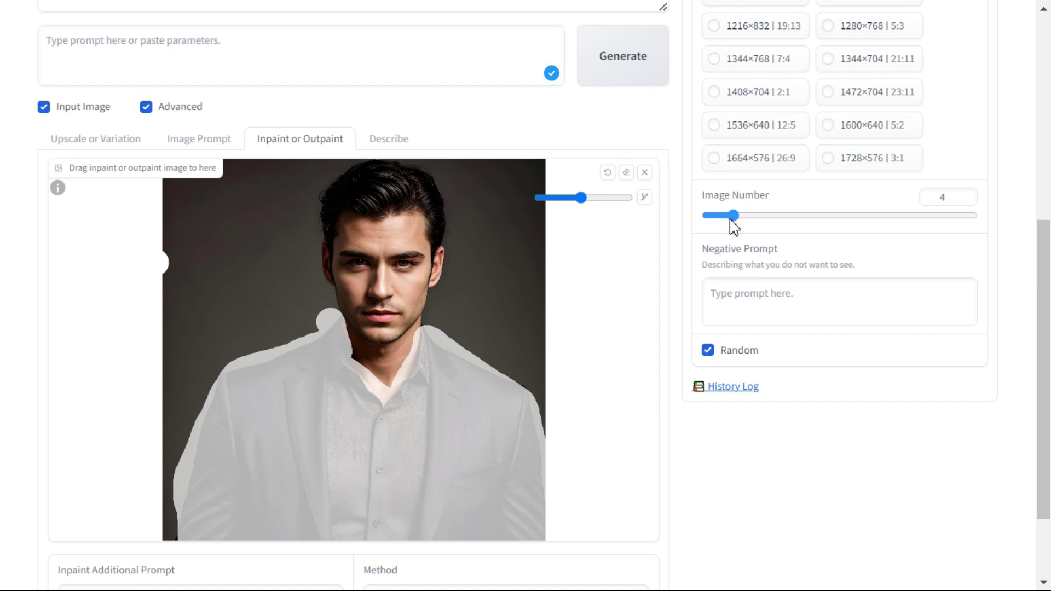
left_click(763, 296)
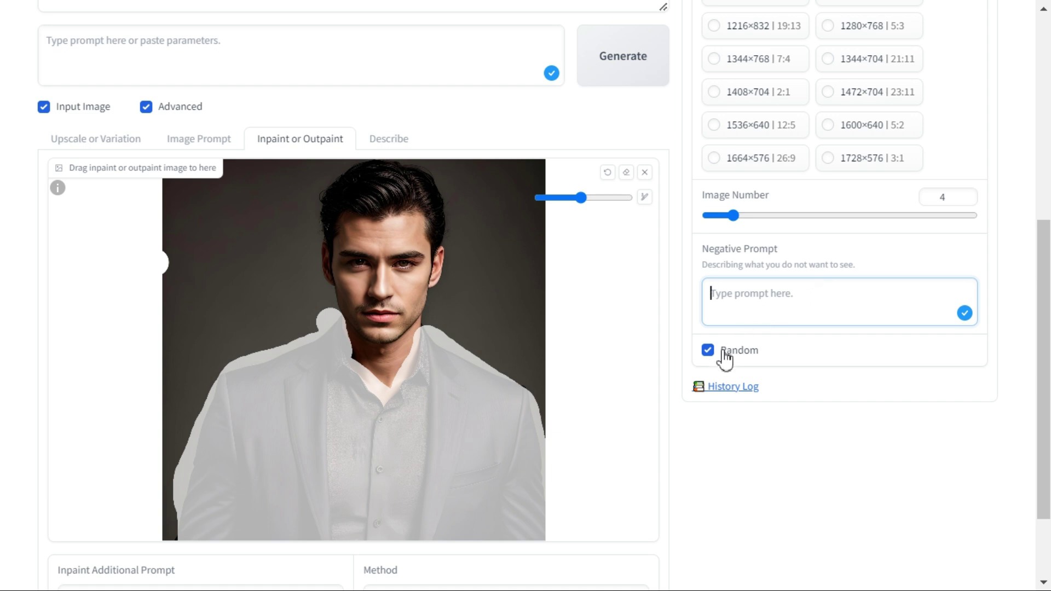
left_click(708, 350)
scroll(1011, 235, "up", 8)
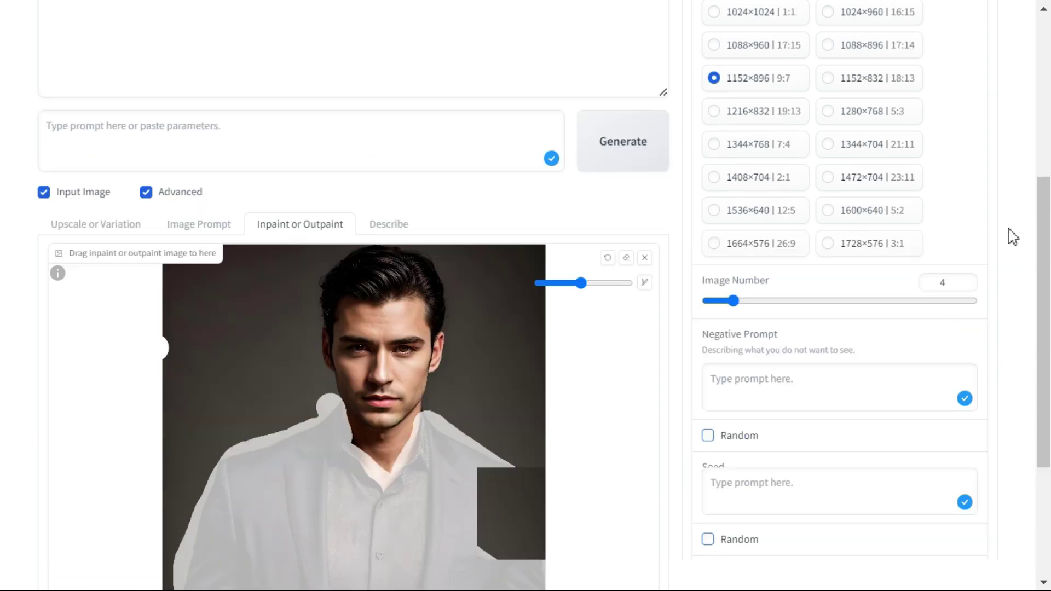
Review the Style and Model tabs, then the Advanced tab with Guidance Scale 4 and Sharpness 2.
left_click(763, 30)
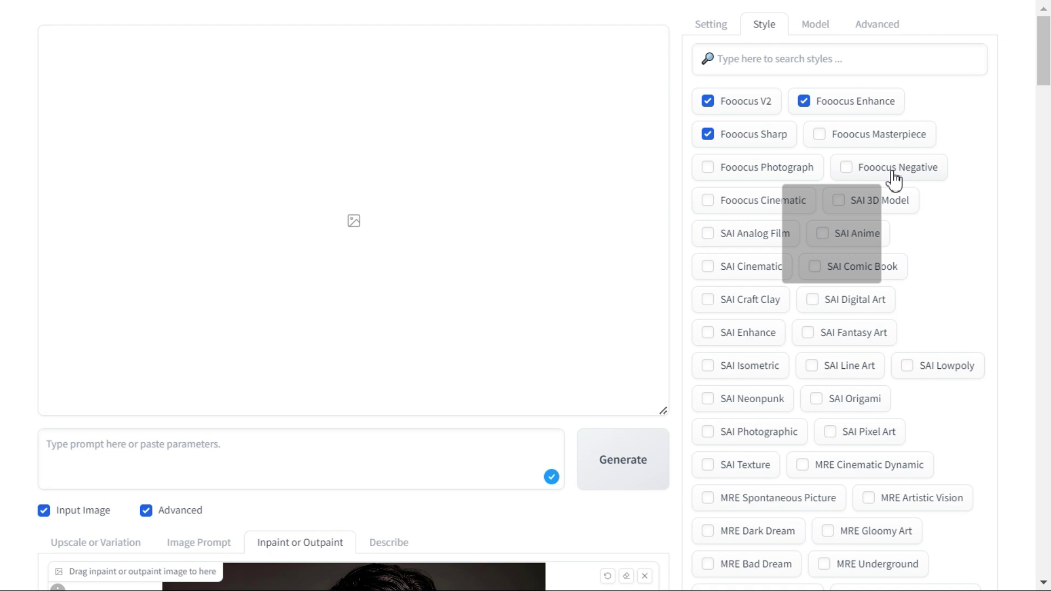
scroll(1033, 218, "down", 9)
scroll(1032, 218, "up", 9)
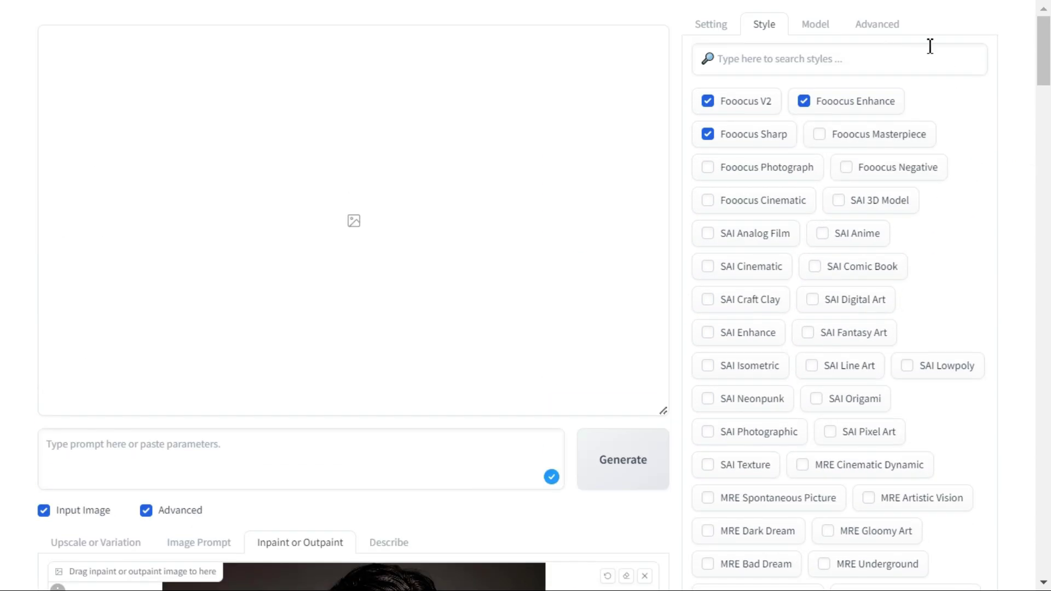
left_click(822, 26)
left_click_drag(1046, 108, 1038, 82)
left_click(878, 27)
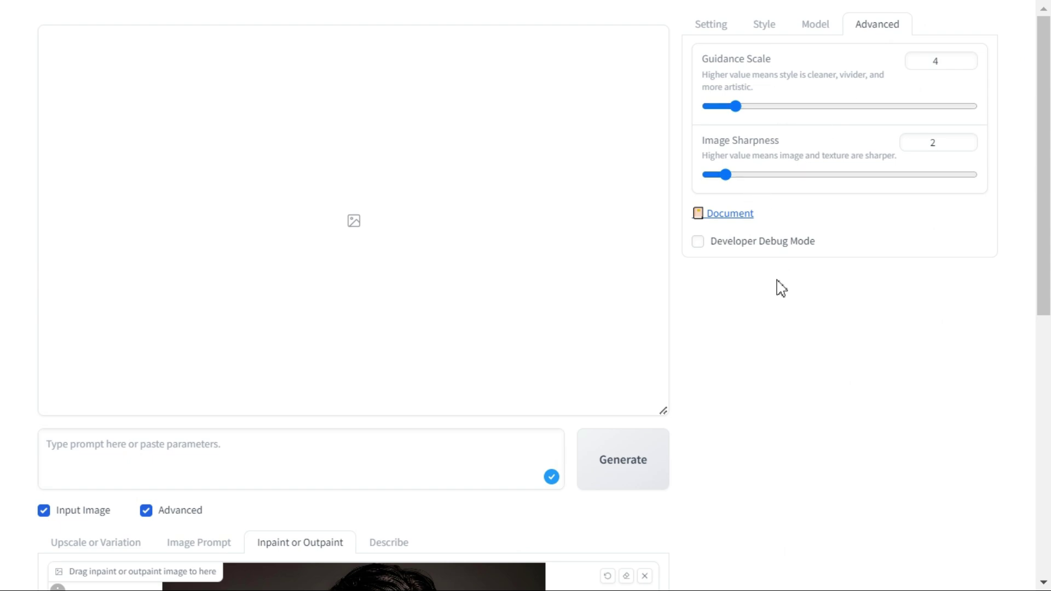
Generate the white-coat inpainting results for the man's portrait.
left_click(625, 465)
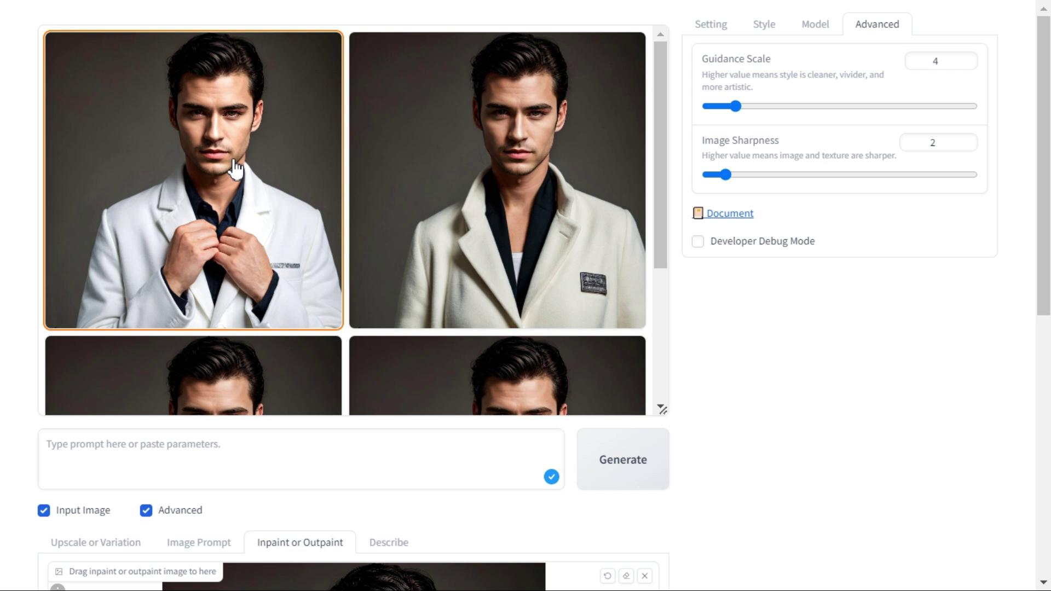
Preview all four white-coat results and step through them in the full-screen viewer.
left_click(239, 165)
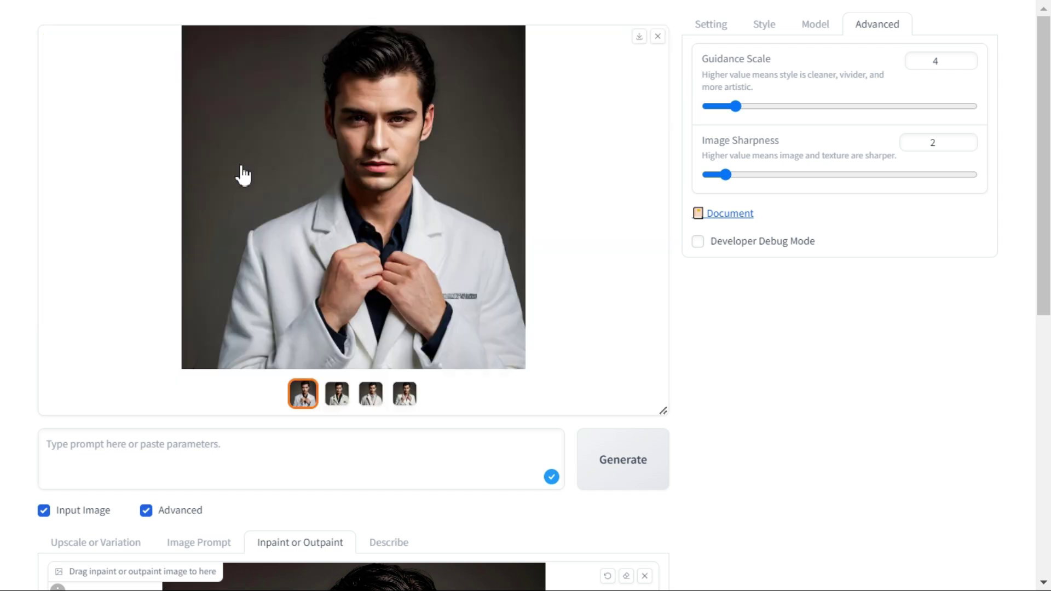
left_click(337, 406)
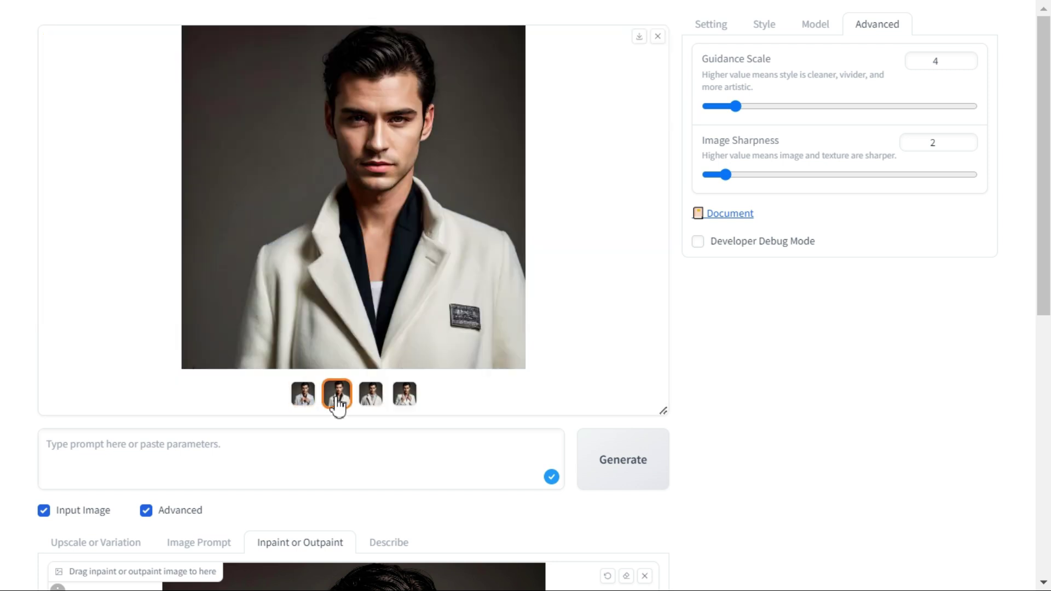
left_click(375, 407)
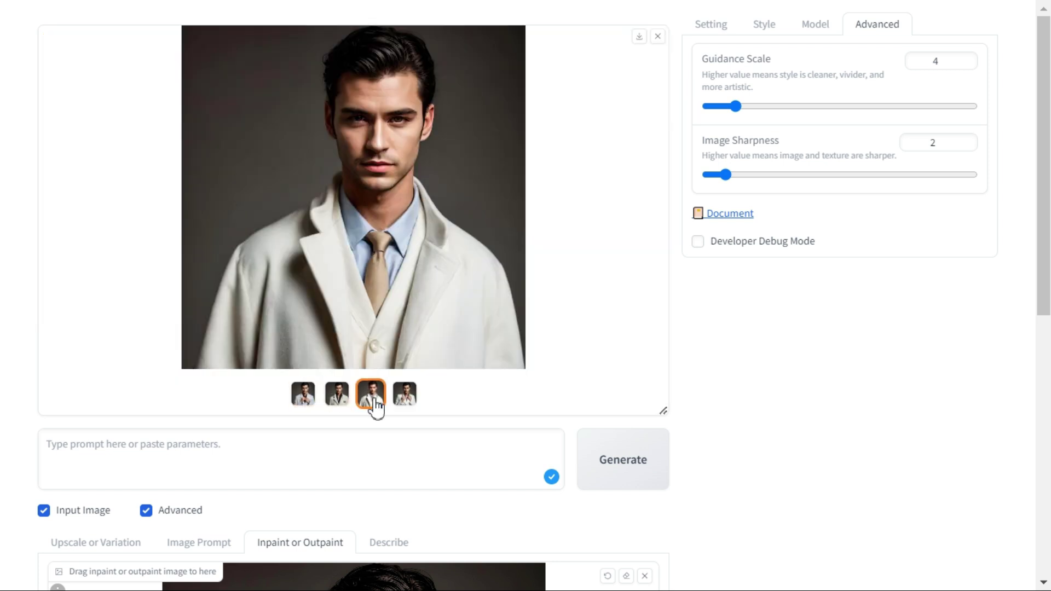
left_click(407, 405)
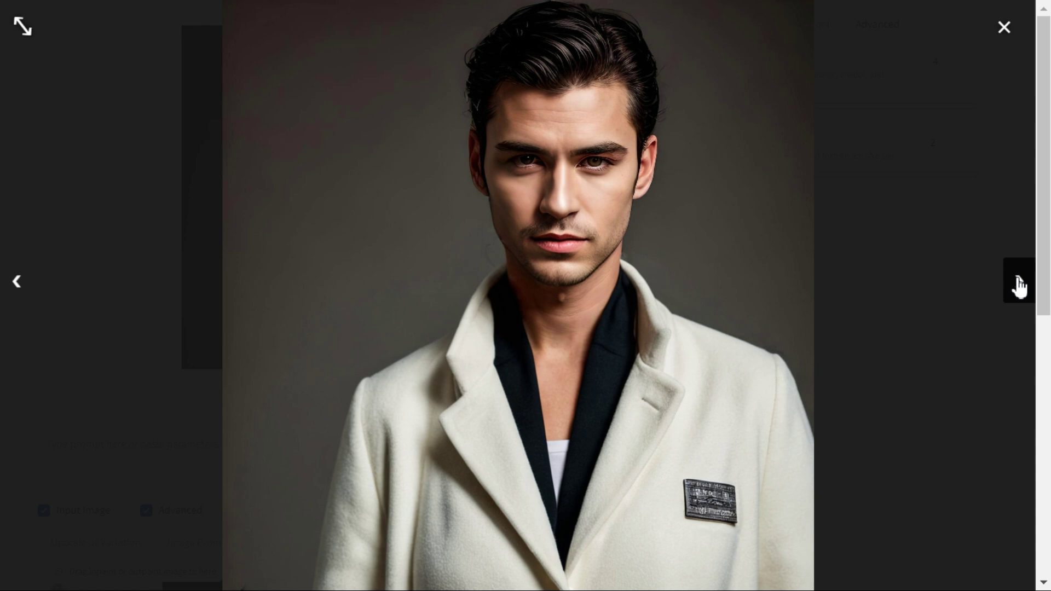
left_click(1019, 282)
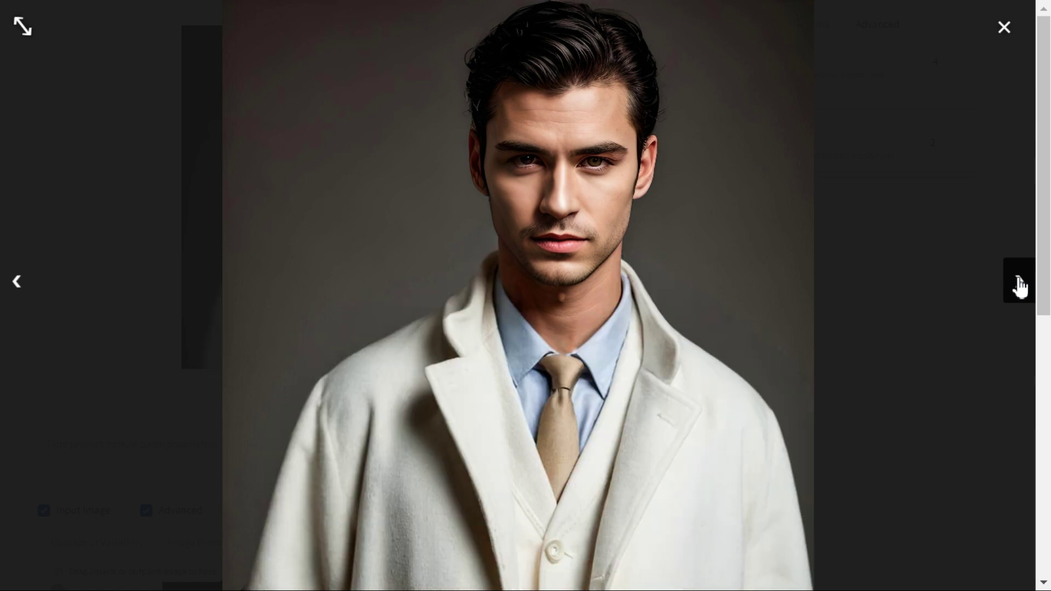
left_click(1019, 283)
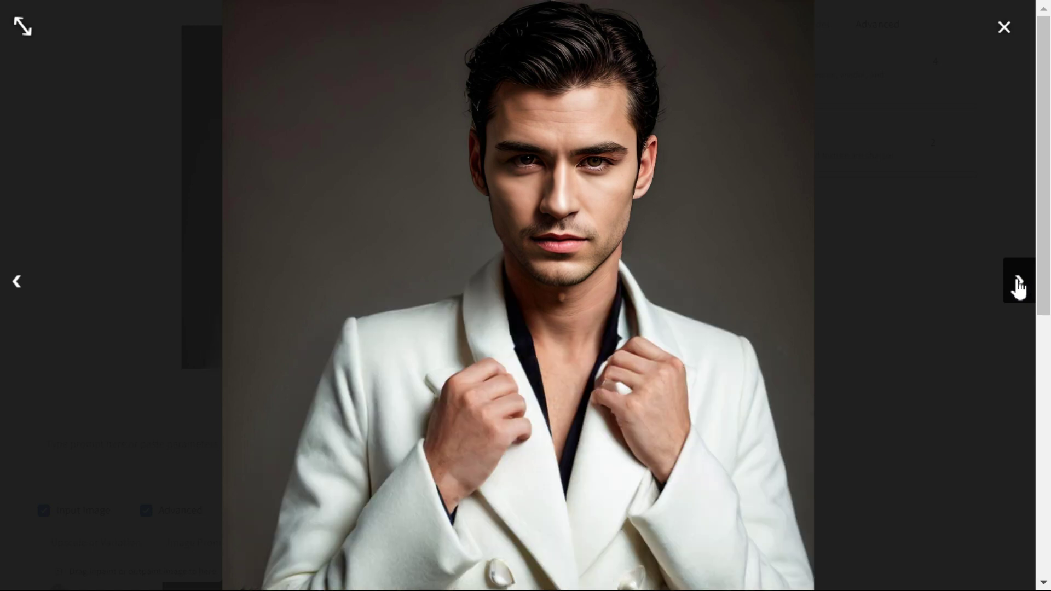
Bring up the portrait's save options and change the inpaint prompt to 'Black Leather Jacket'.
right_click(478, 233)
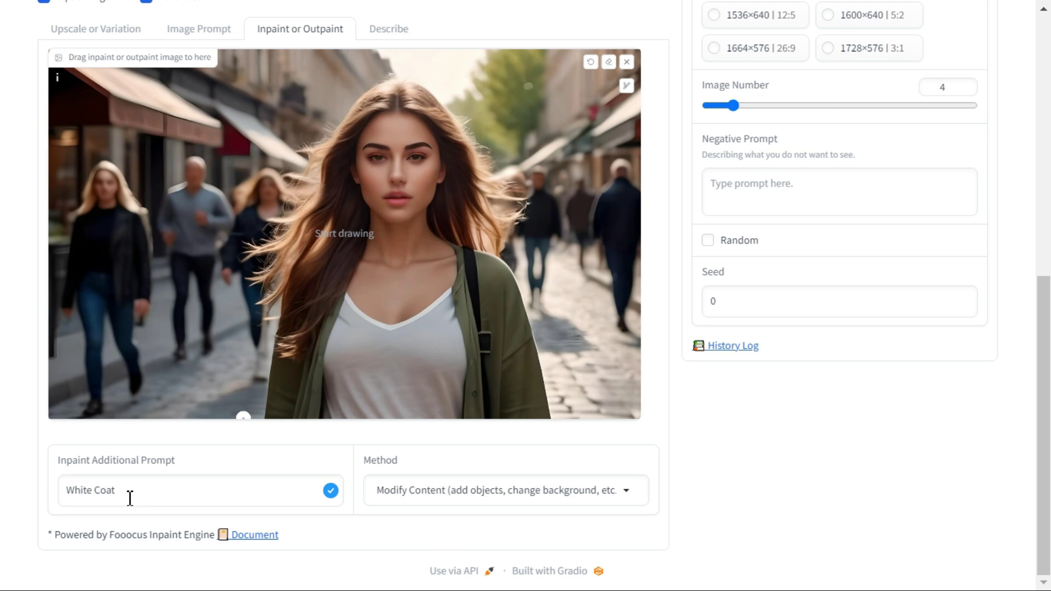
left_click_drag(129, 498, 68, 492)
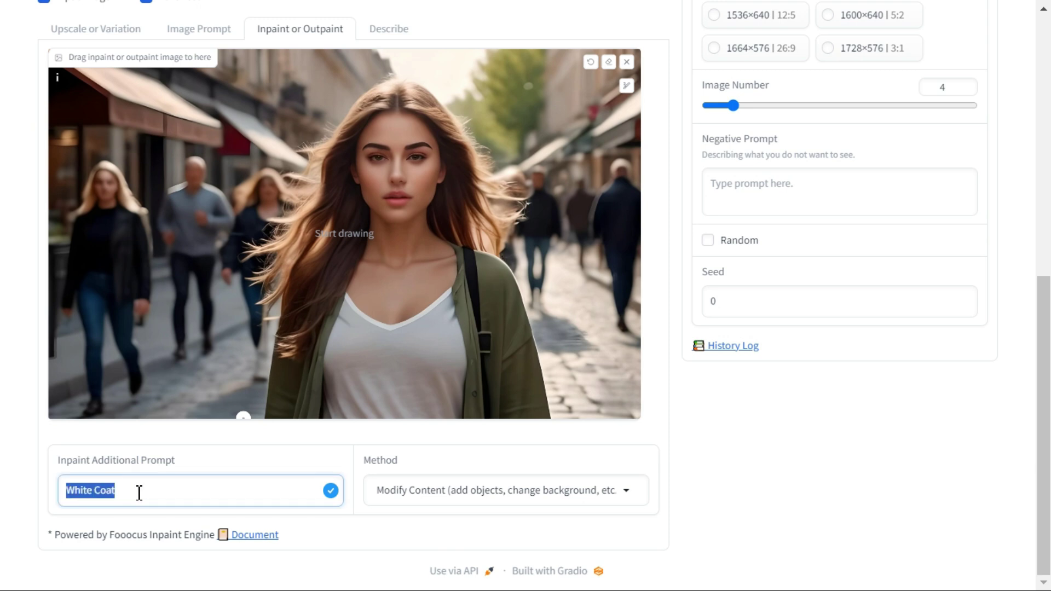
type("Black Leather Jacket")
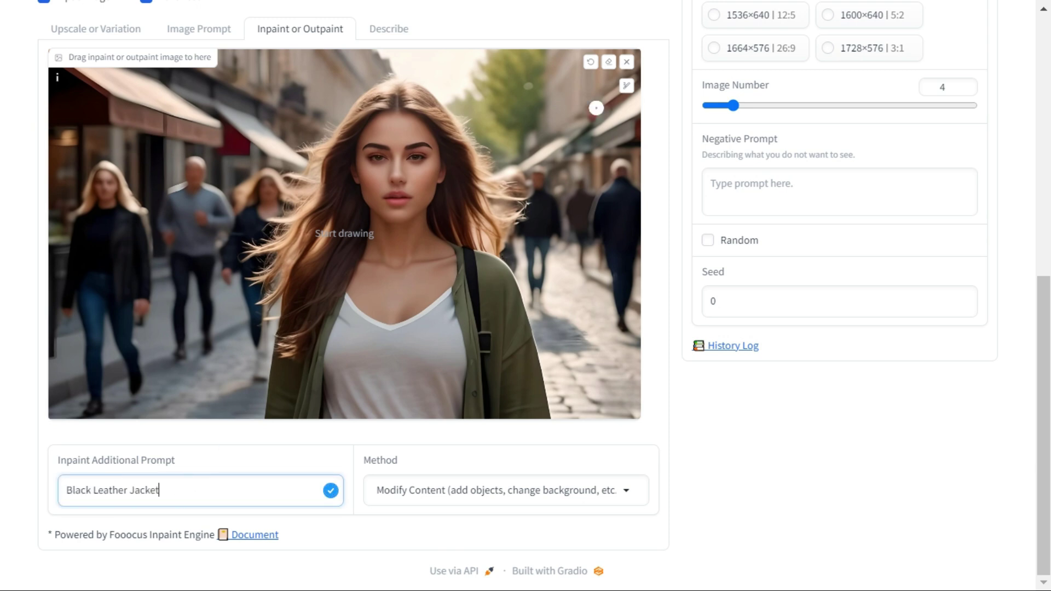
Enlarge the mask brush in two stages and mask both sides of the woman's green jacket.
left_click(627, 86)
left_click_drag(547, 86, 556, 86)
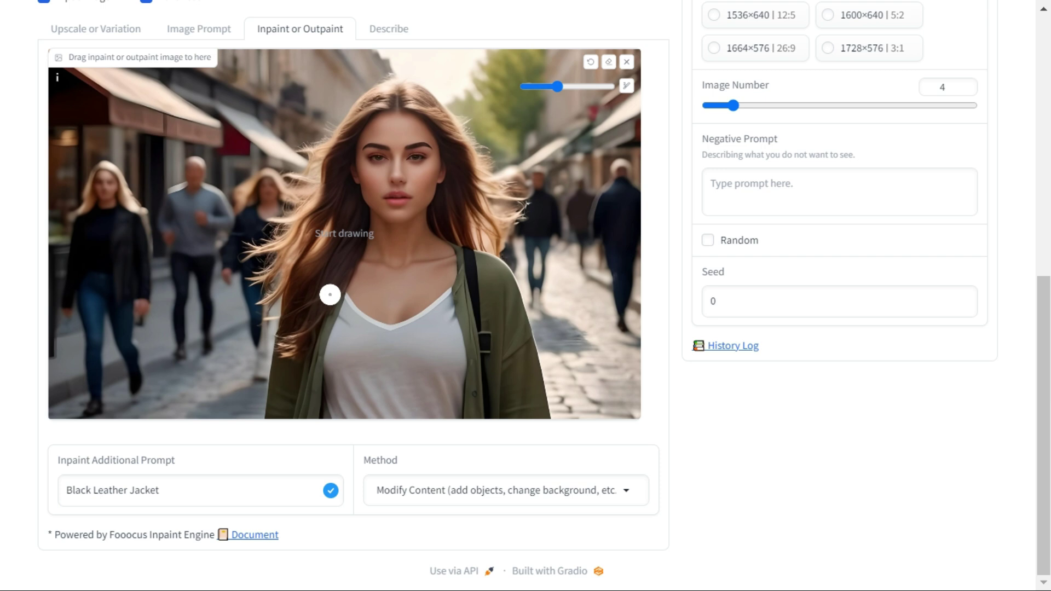
mouse_move(345, 252)
left_mouse_down()
mouse_move(303, 278)
mouse_move(273, 332)
mouse_move(286, 422)
mouse_move(310, 409)
mouse_move(348, 280)
mouse_move(307, 284)
mouse_move(282, 397)
mouse_move(305, 411)
mouse_move(303, 375)
mouse_move(345, 298)
mouse_move(443, 307)
mouse_move(465, 265)
mouse_move(463, 286)
mouse_move(470, 252)
mouse_move(512, 299)
mouse_move(538, 400)
mouse_move(489, 280)
left_mouse_up()
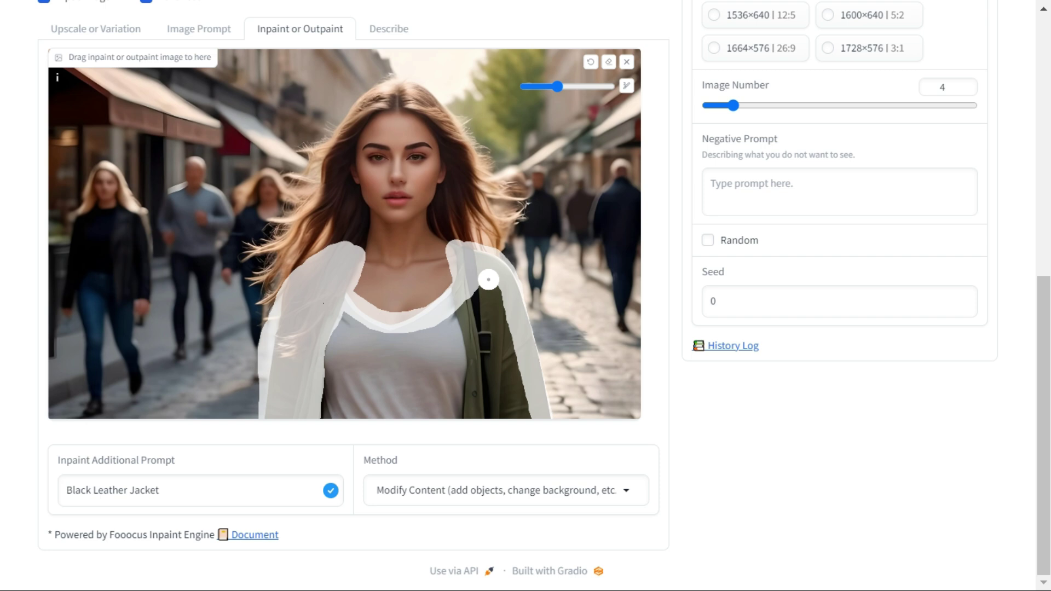
left_click_drag(557, 87, 578, 86)
mouse_move(472, 299)
left_mouse_down()
mouse_move(514, 412)
mouse_move(474, 323)
mouse_move(482, 372)
mouse_move(367, 333)
mouse_move(406, 342)
mouse_move(342, 355)
mouse_move(474, 395)
mouse_move(305, 395)
mouse_move(487, 410)
mouse_move(470, 390)
mouse_move(452, 282)
mouse_move(399, 347)
left_mouse_up()
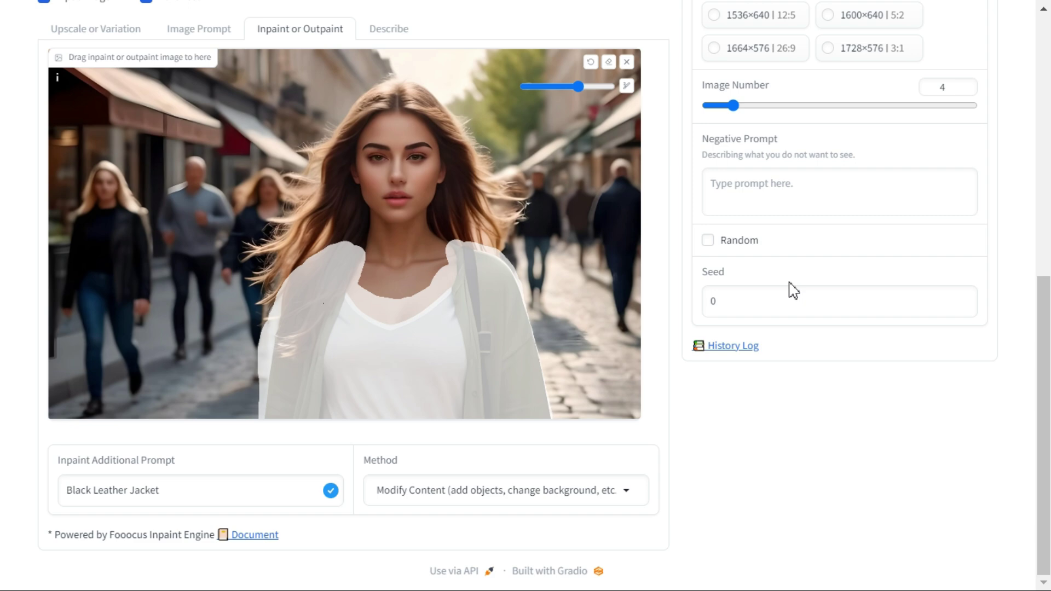
Set Image Number to 4 and generate the black-leather-jacket results.
scroll(794, 290, "up", 10)
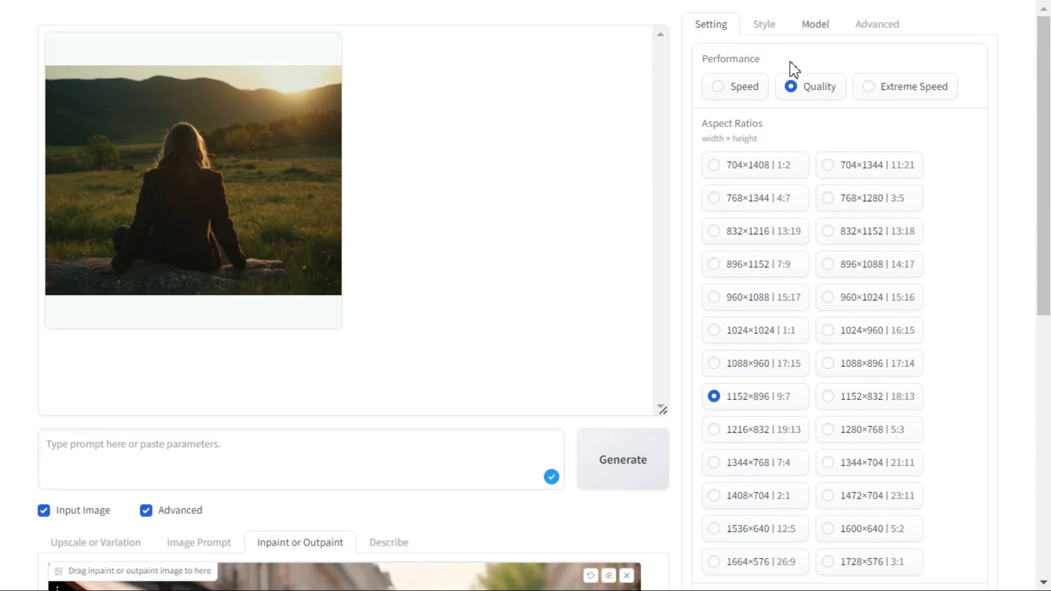
scroll(941, 219, "down", 5)
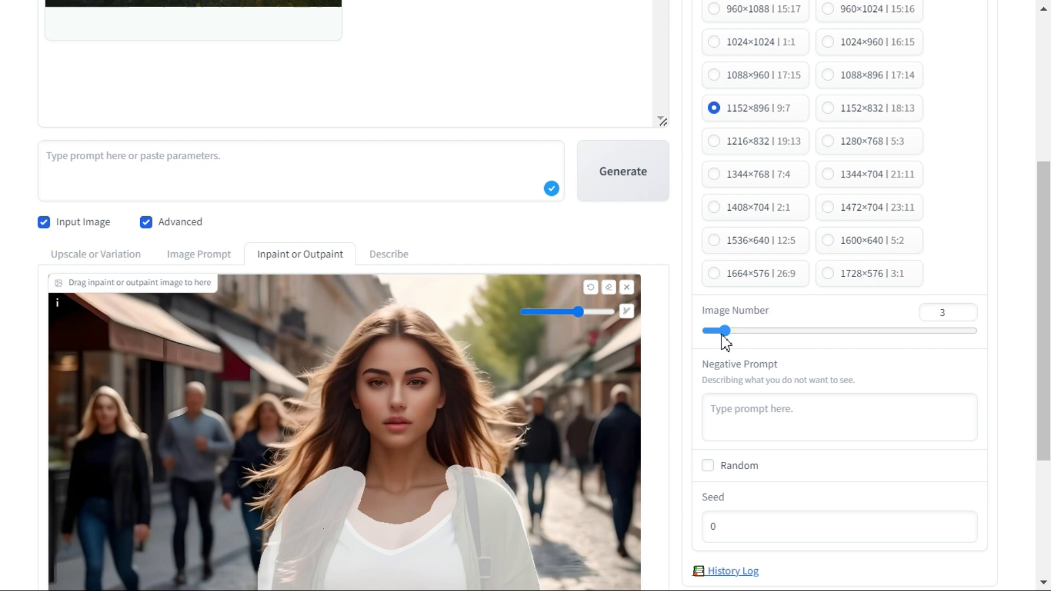
left_click_drag(729, 337, 735, 332)
scroll(816, 323, "down", 4)
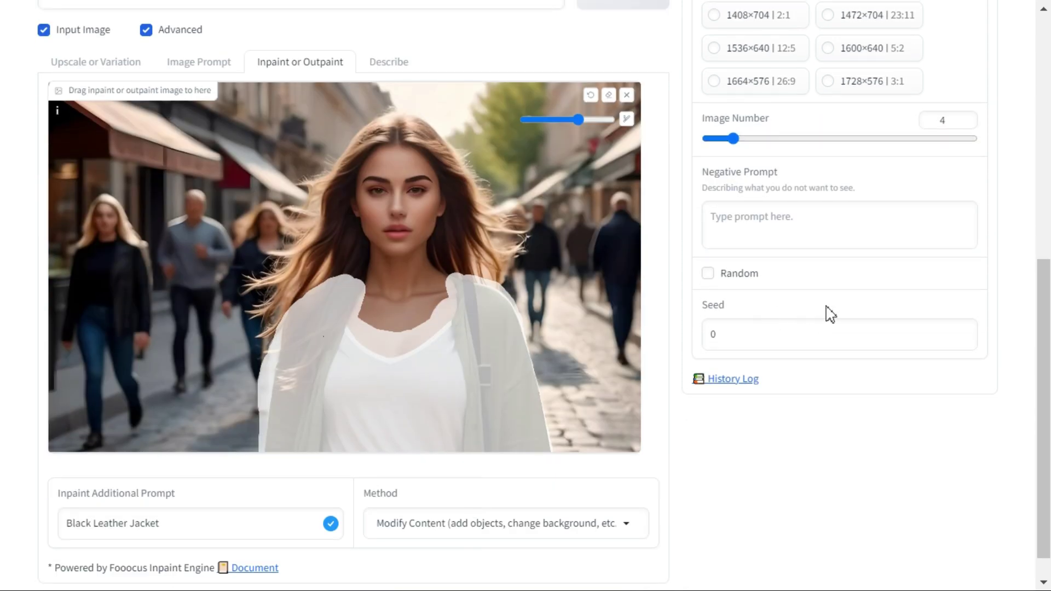
scroll(838, 312, "up", 9)
scroll(706, 328, "down", 5)
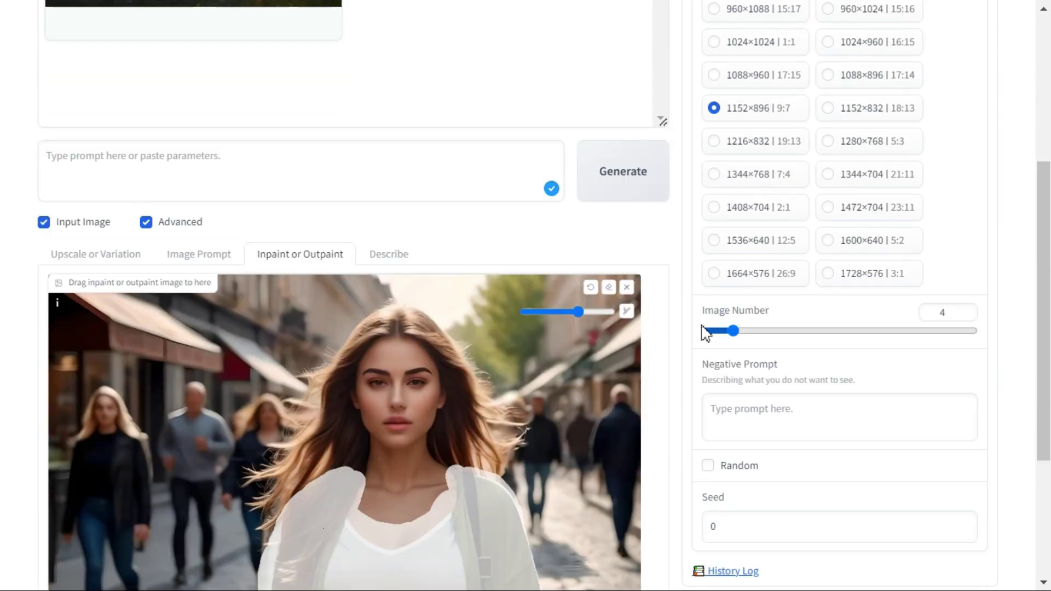
left_click(616, 182)
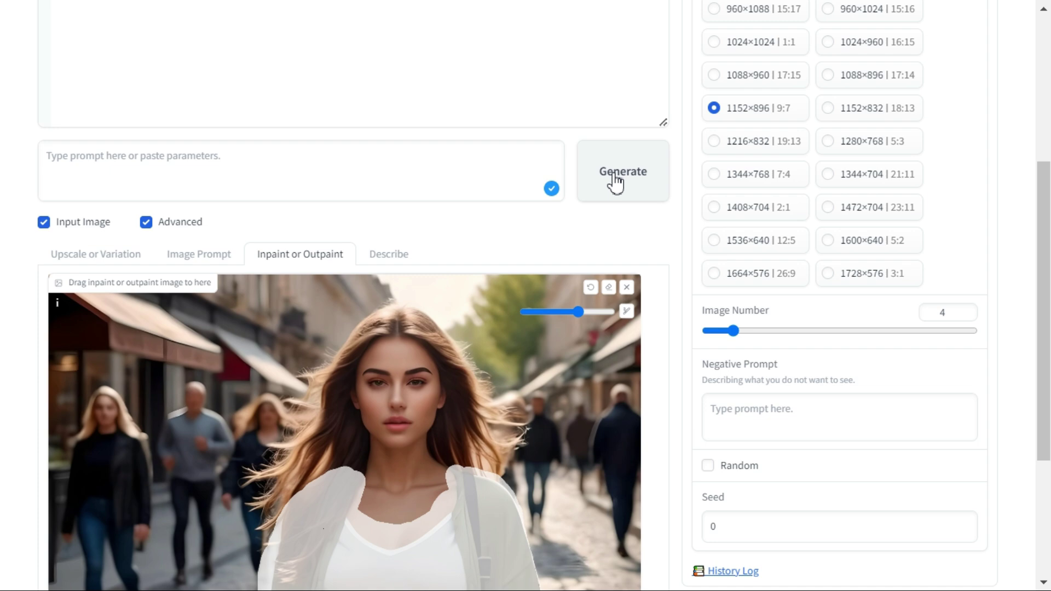
scroll(565, 254, "up", 5)
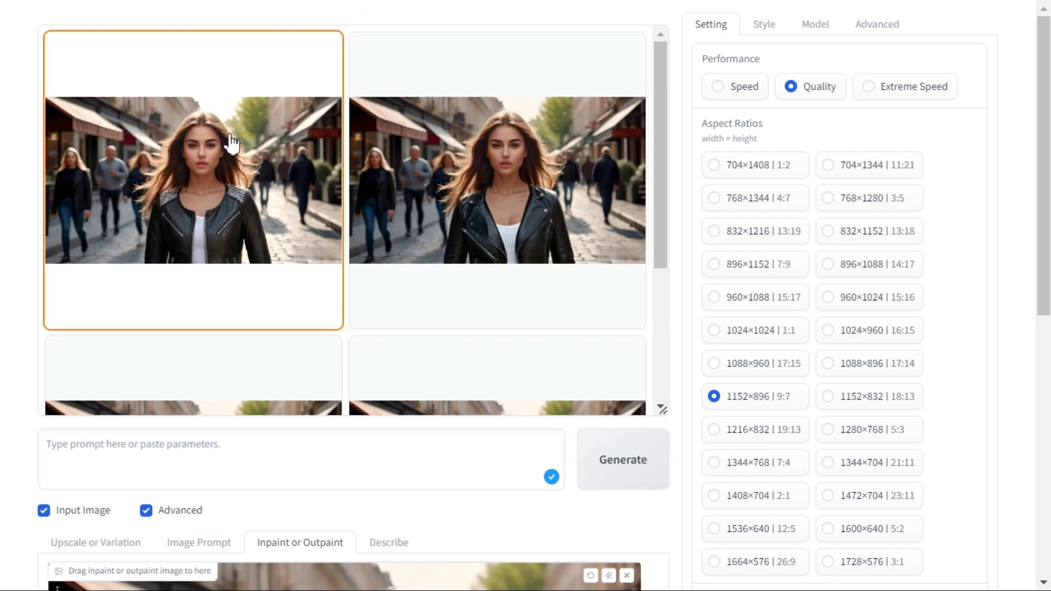
View the lower-left leather-jacket result full-screen and step through three more variants.
scroll(227, 184, "down", 3)
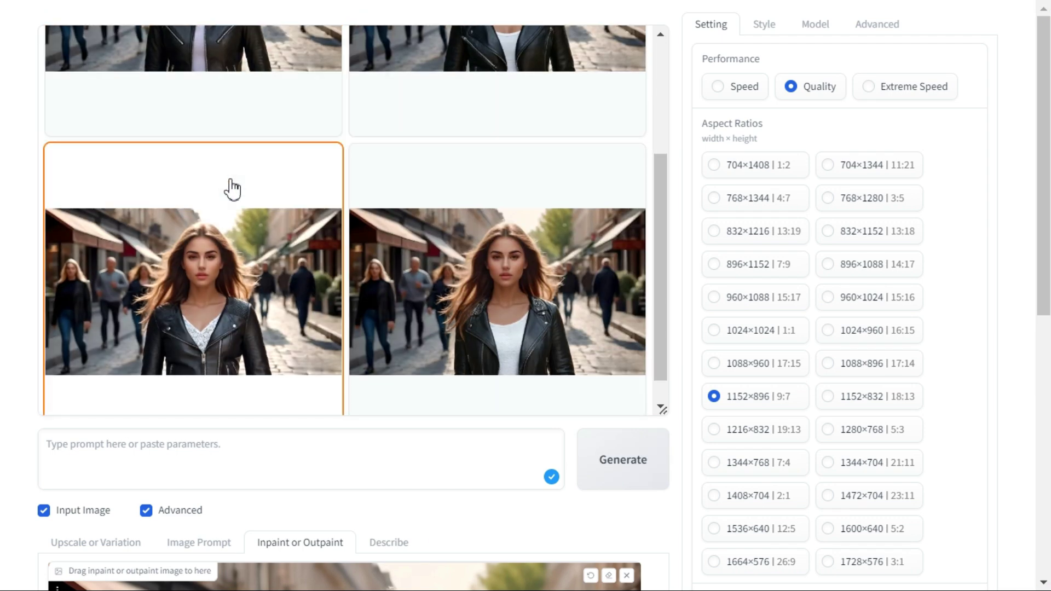
left_click(233, 189)
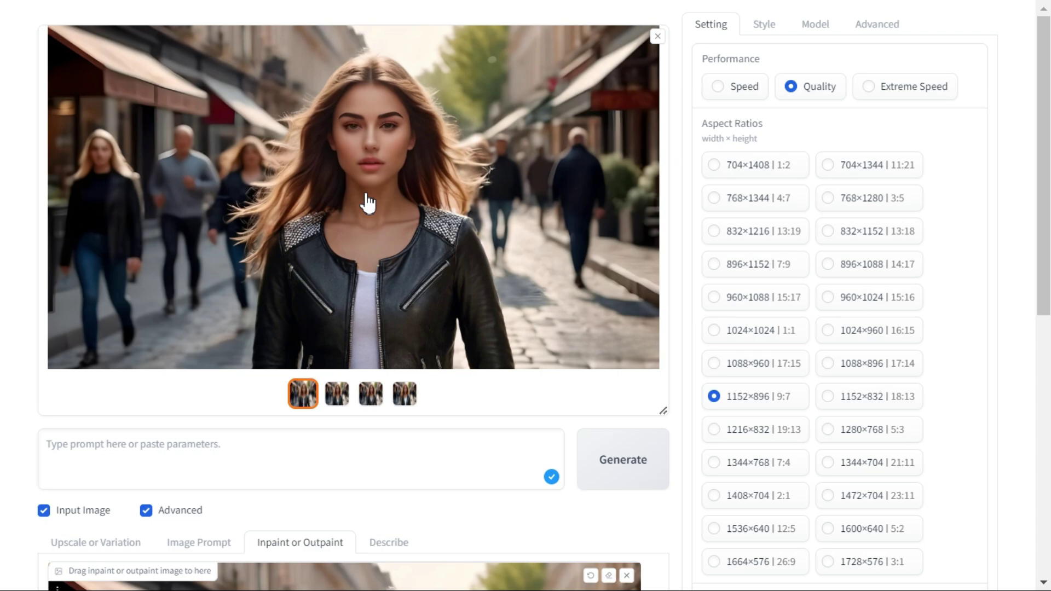
left_click(368, 202)
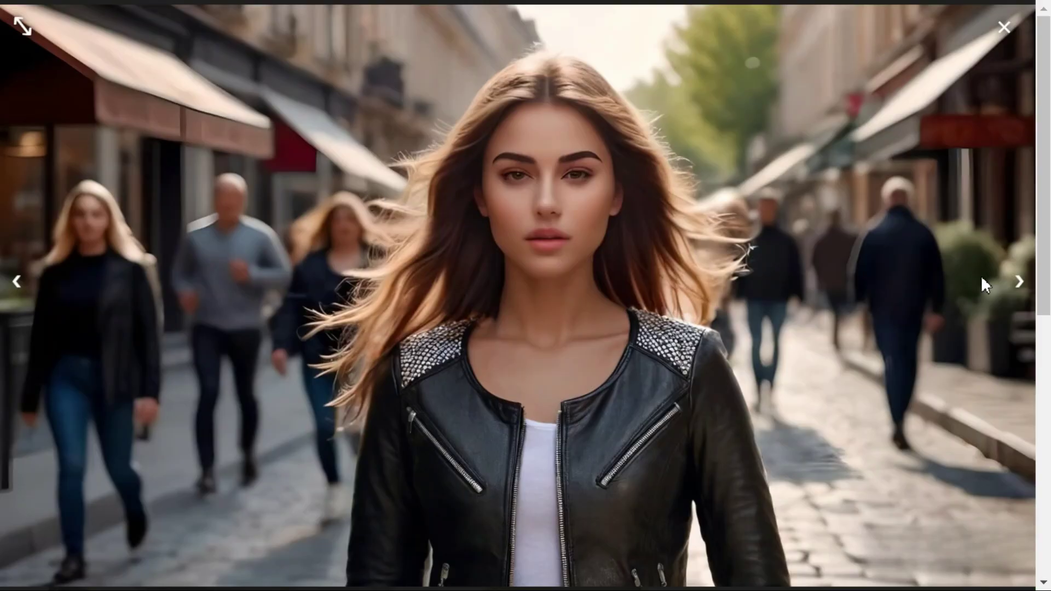
left_click(1021, 290)
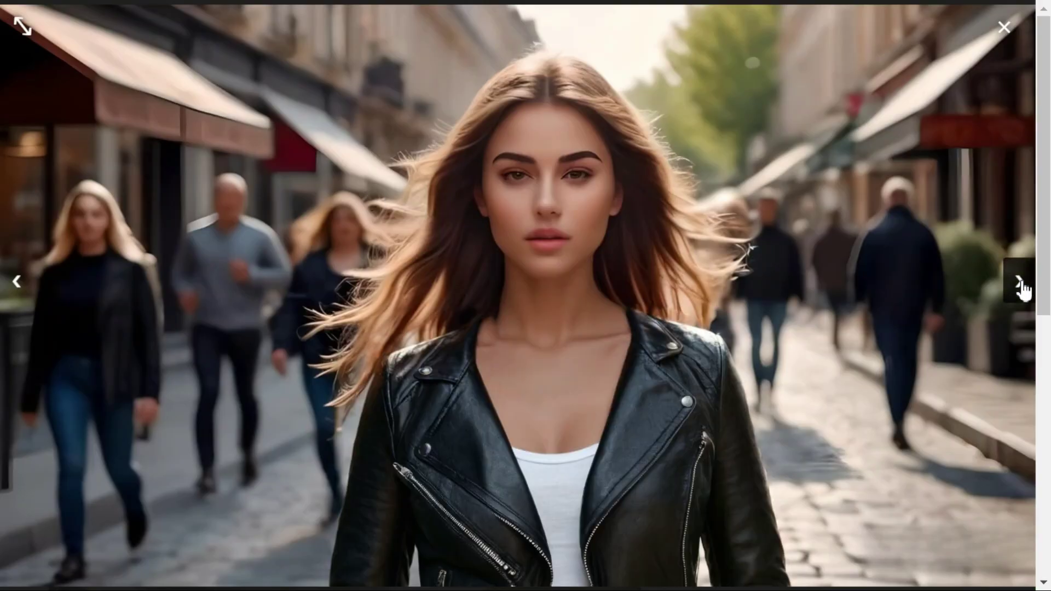
left_click(1021, 290)
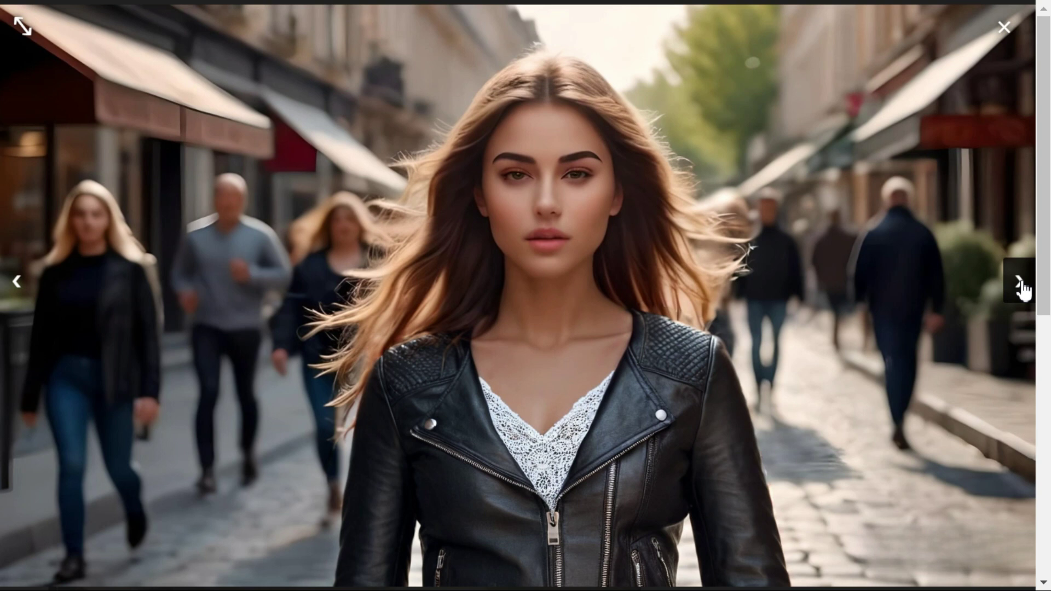
left_click(1021, 290)
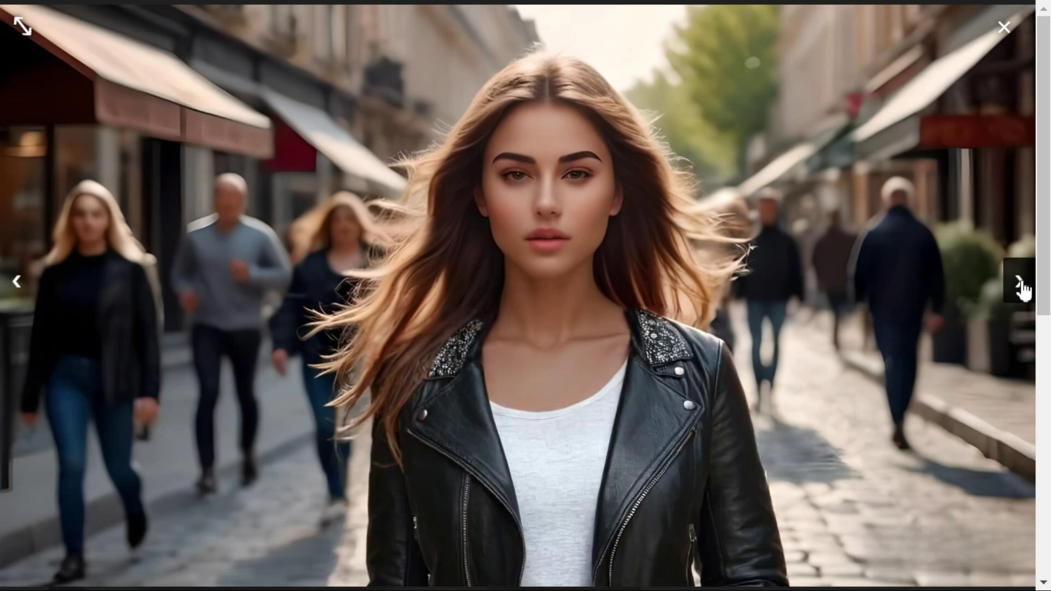